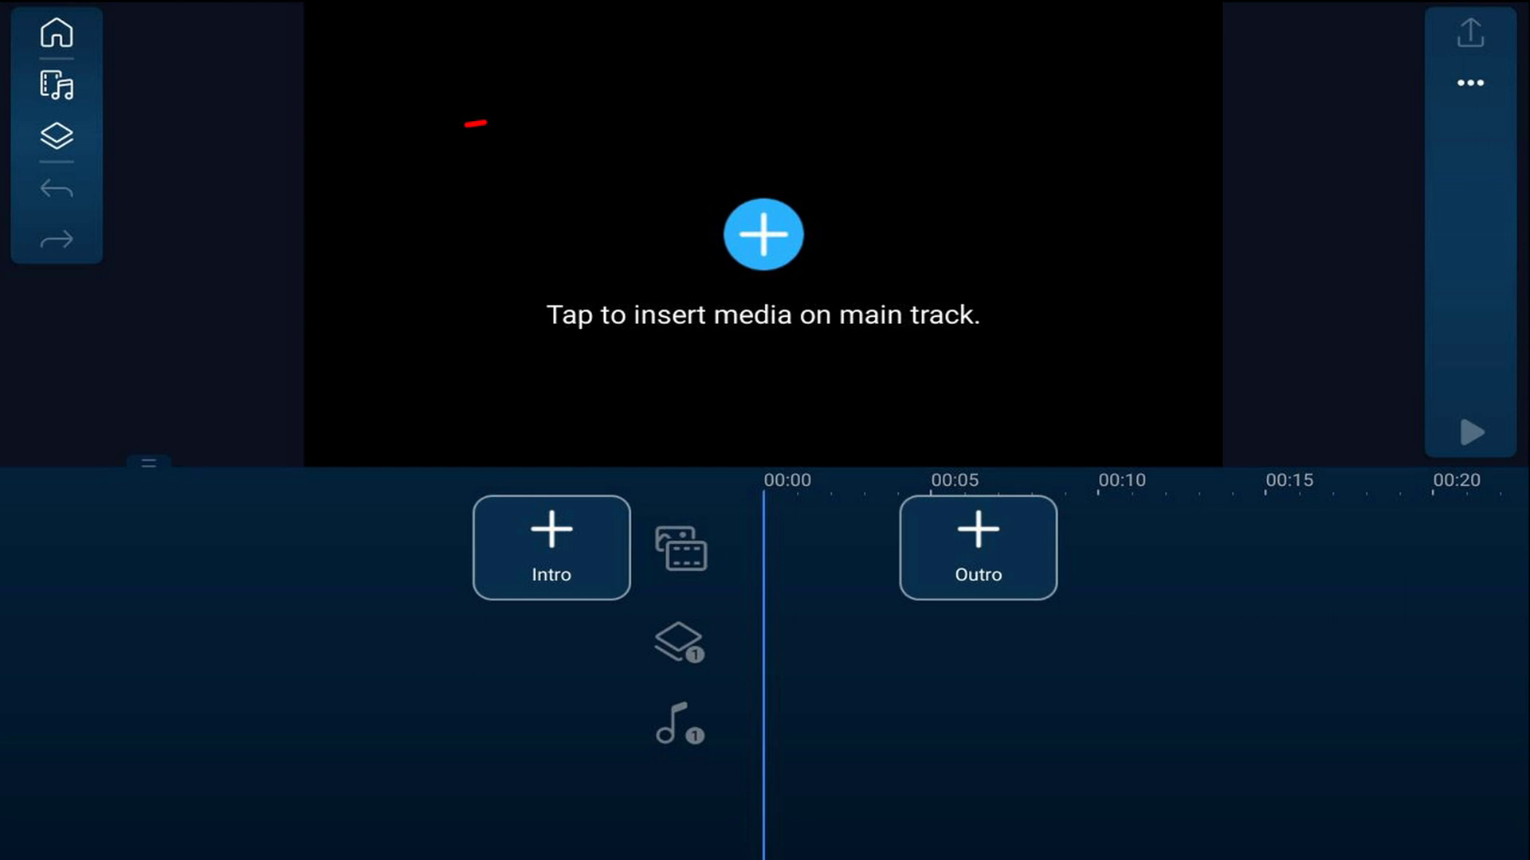
Step: Place the plain white text template on the timeline as the BURN title
left_click_drag(468, 125, 144, 139)
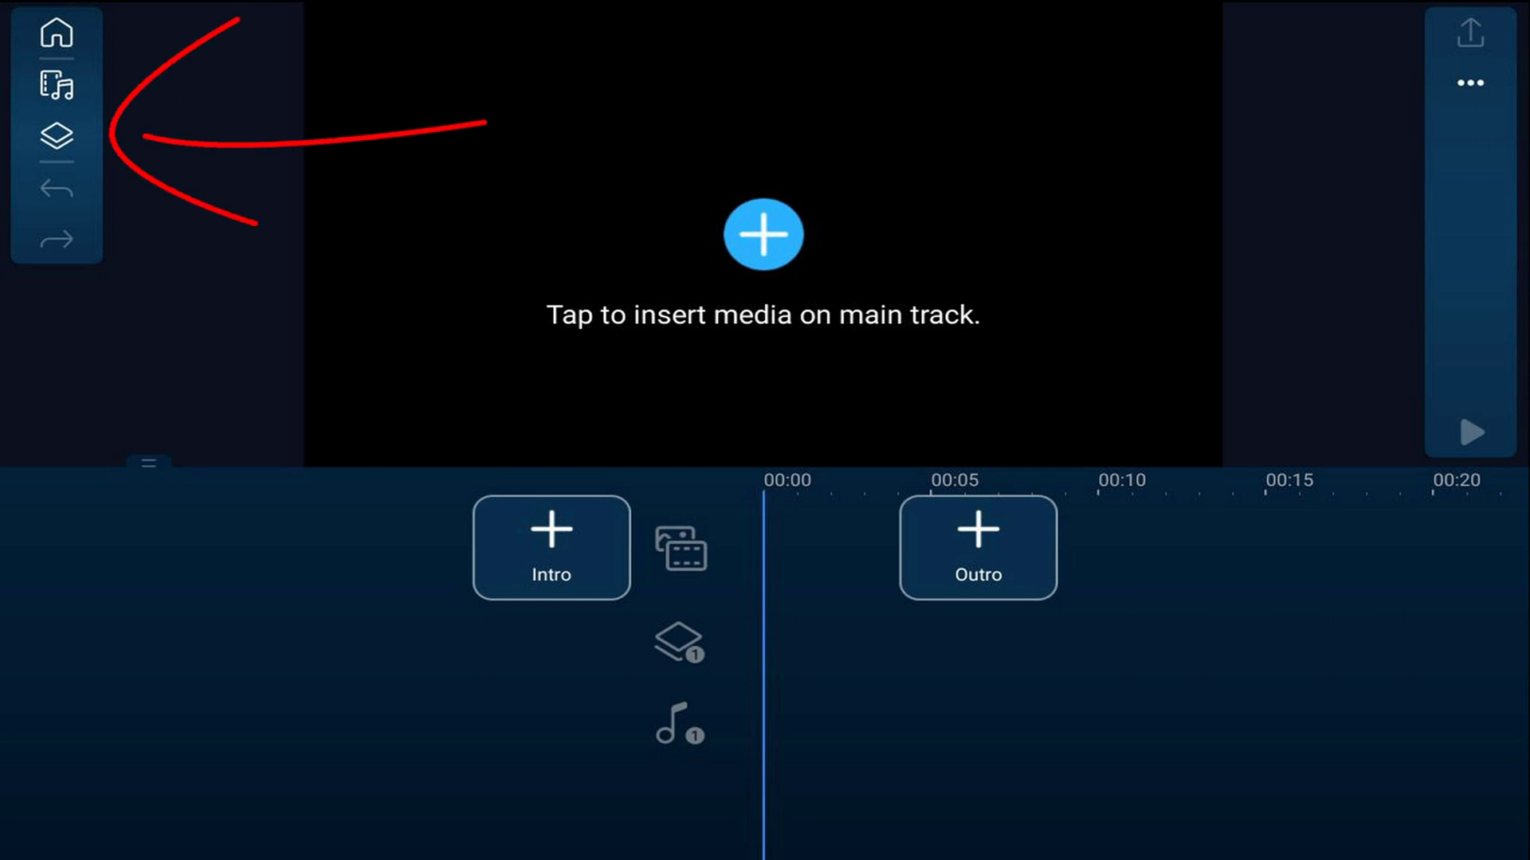
left_click(57, 137)
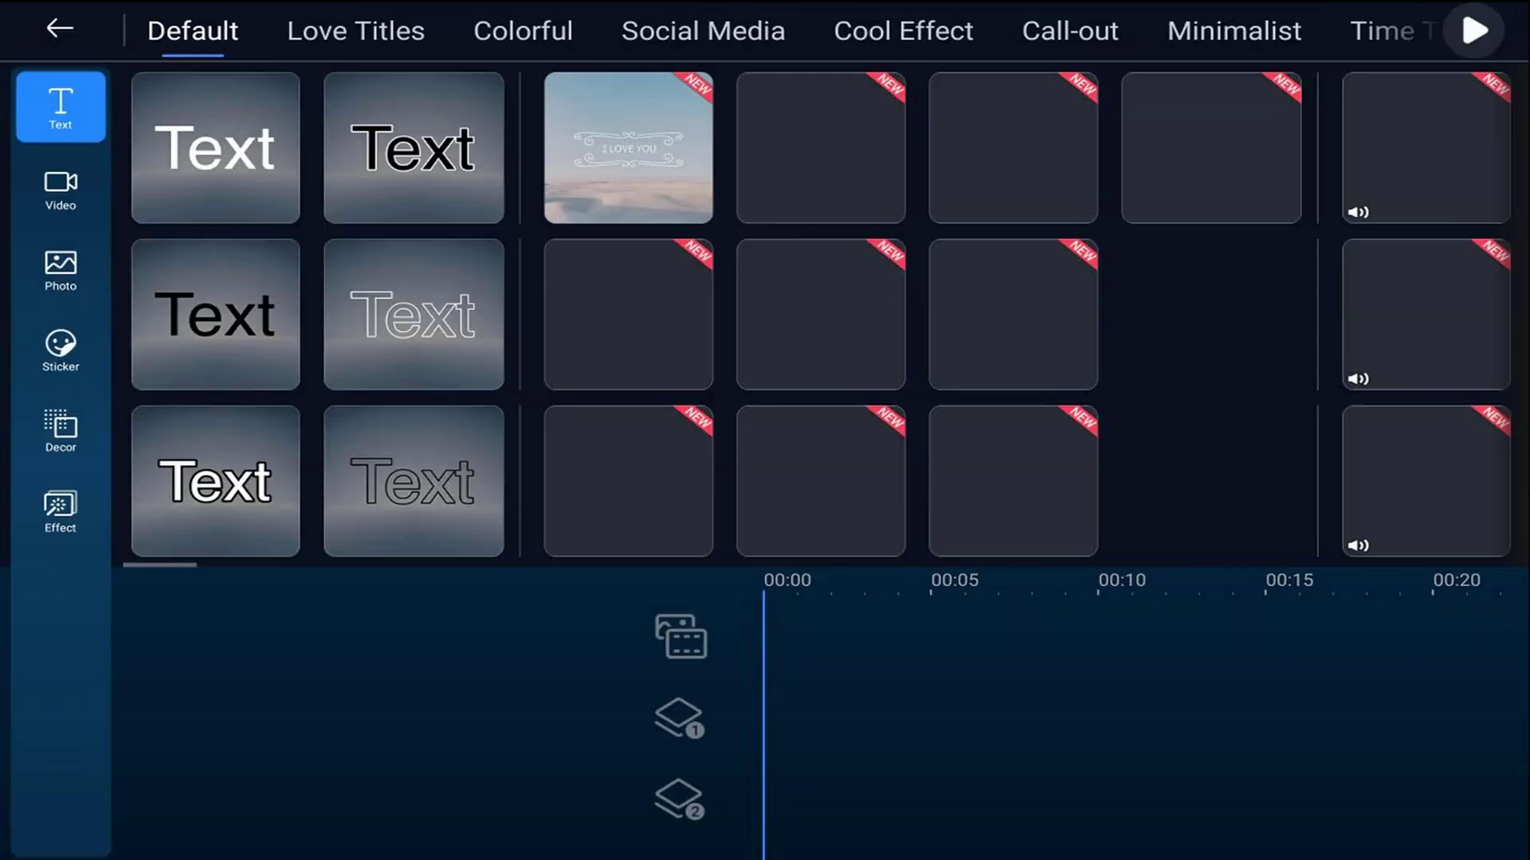
left_click_drag(180, 239, 265, 67)
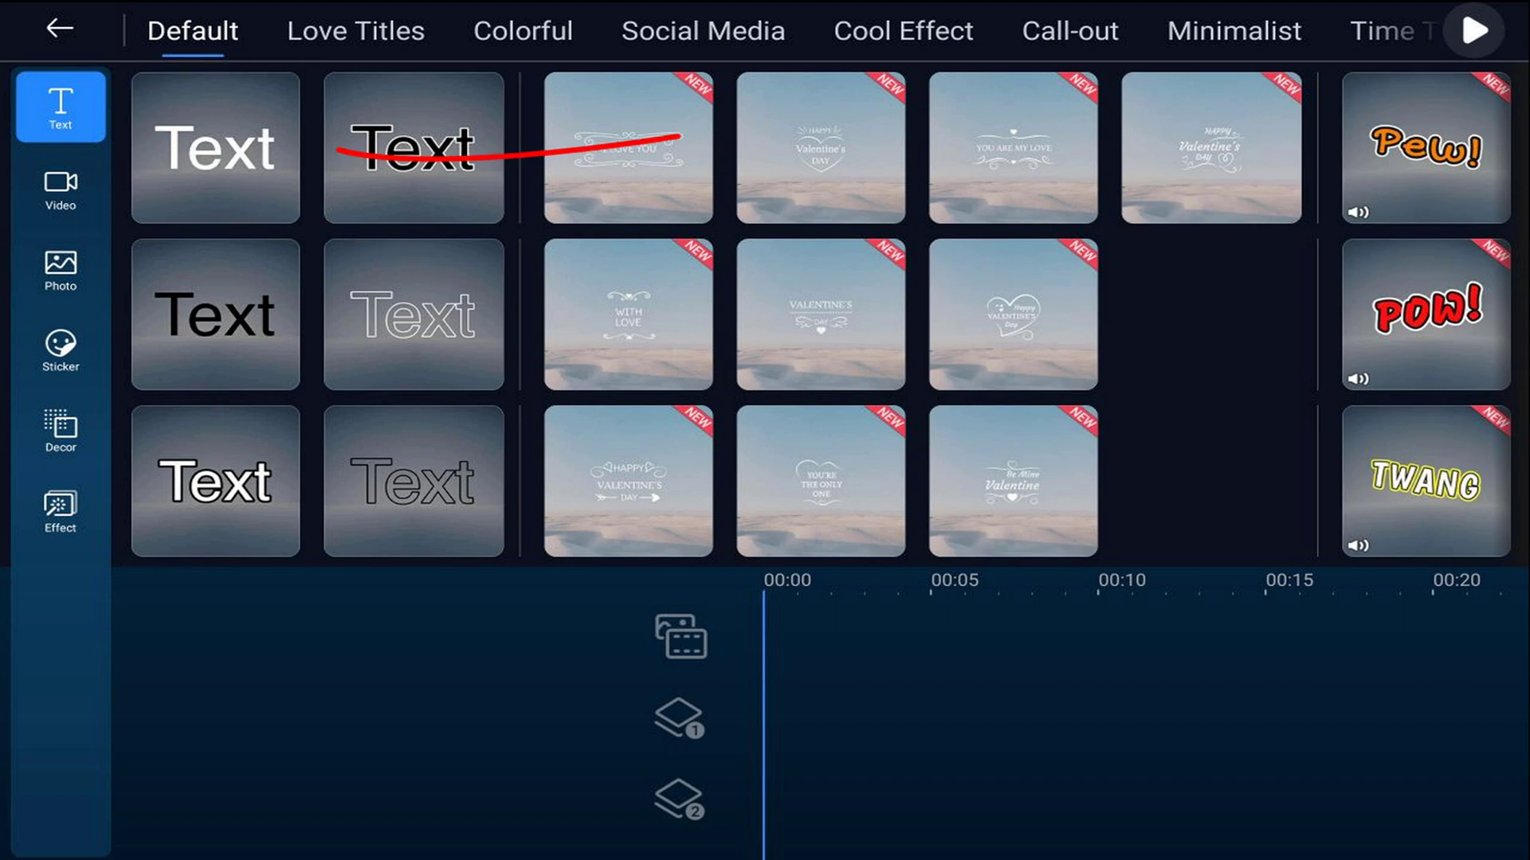
left_click(215, 148)
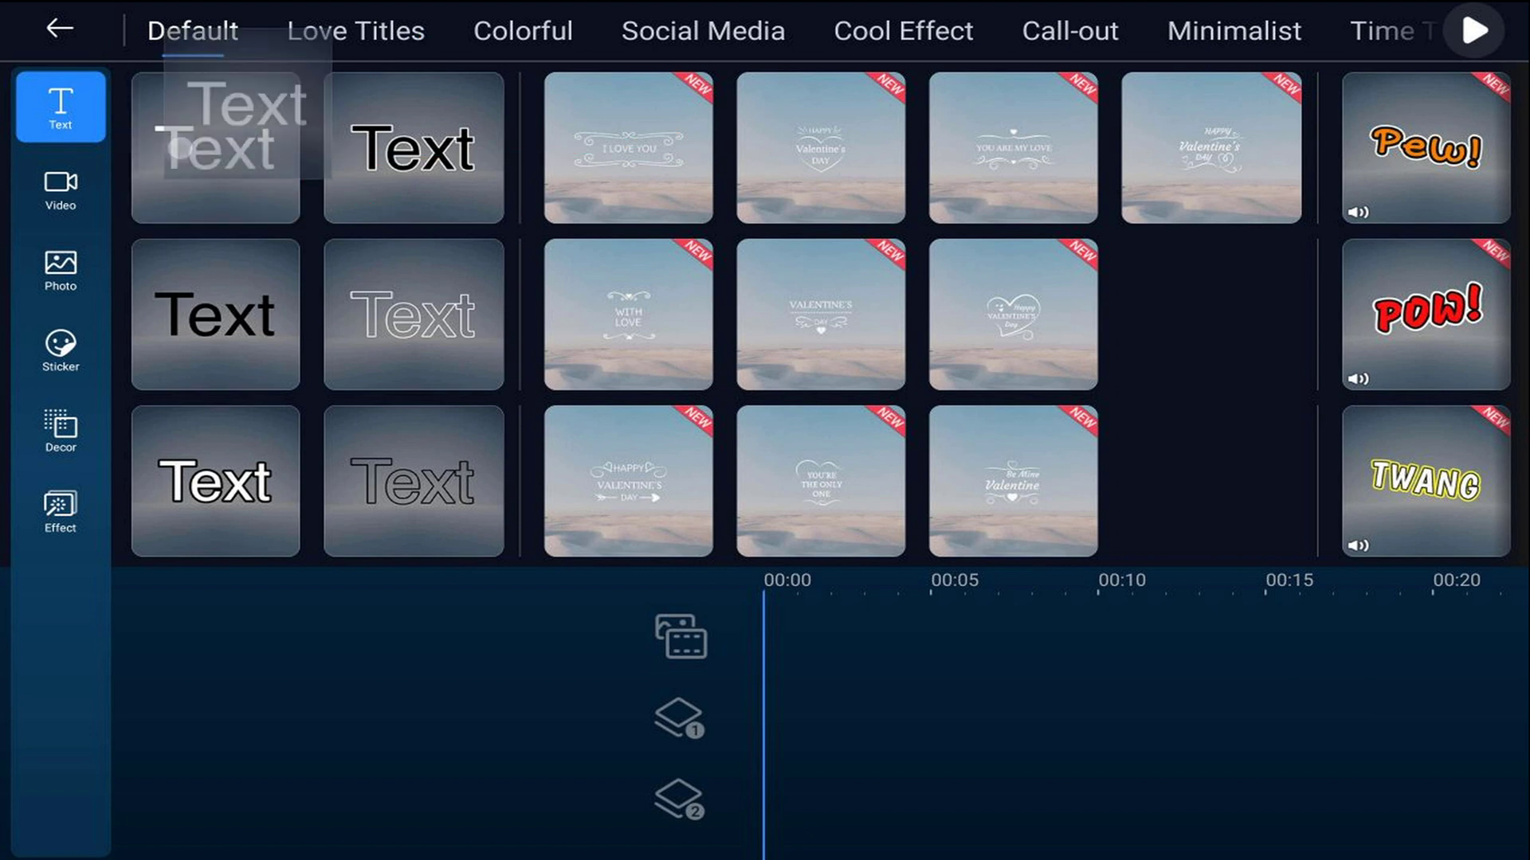
left_click_drag(215, 149, 820, 676)
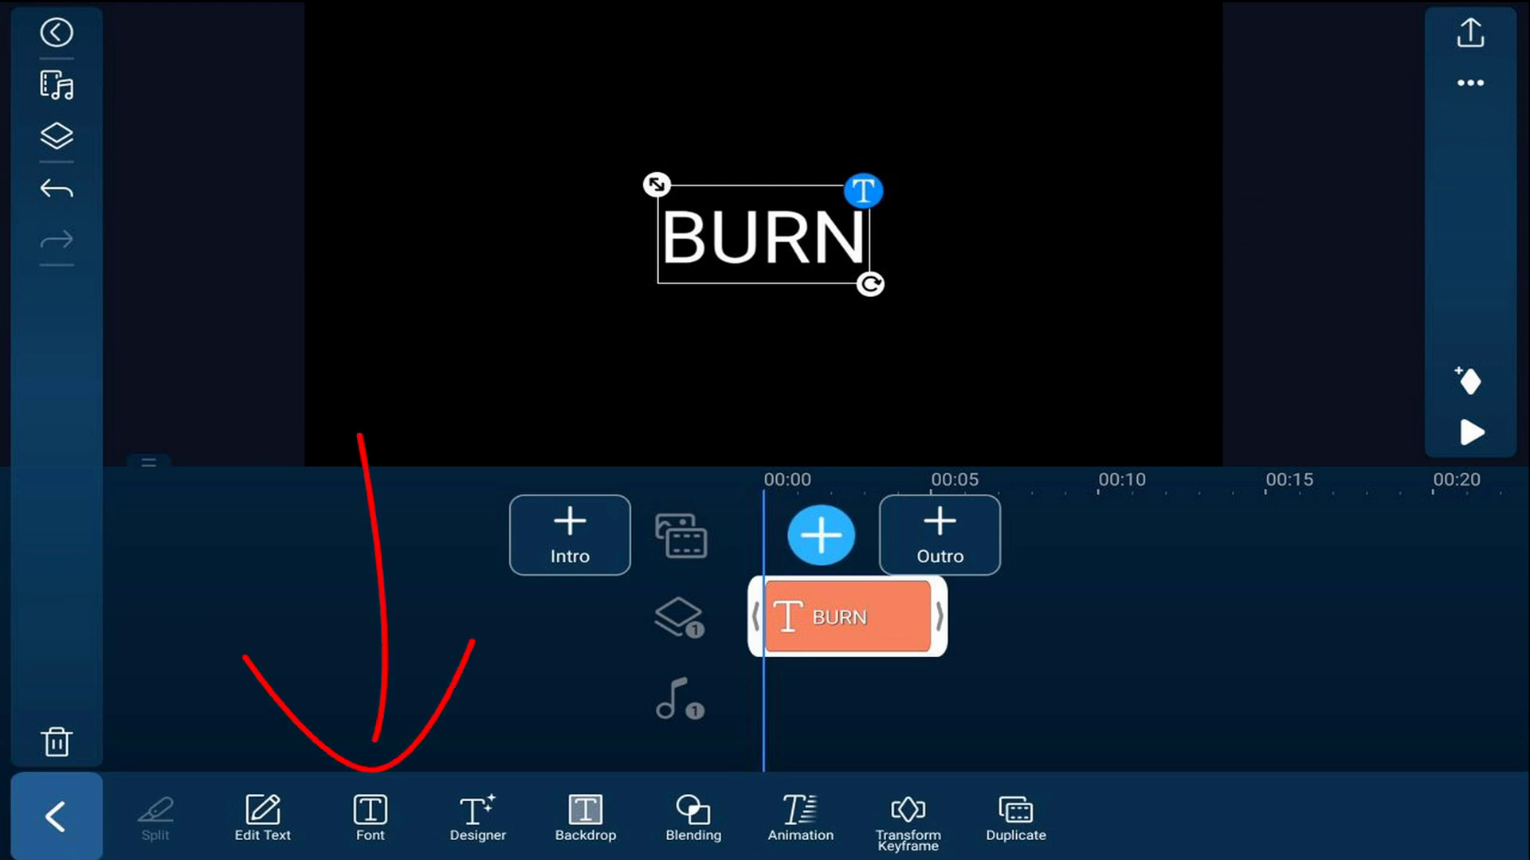
Step: Set the BURN title's font to Inter Black from the Recently used list
left_click(372, 818)
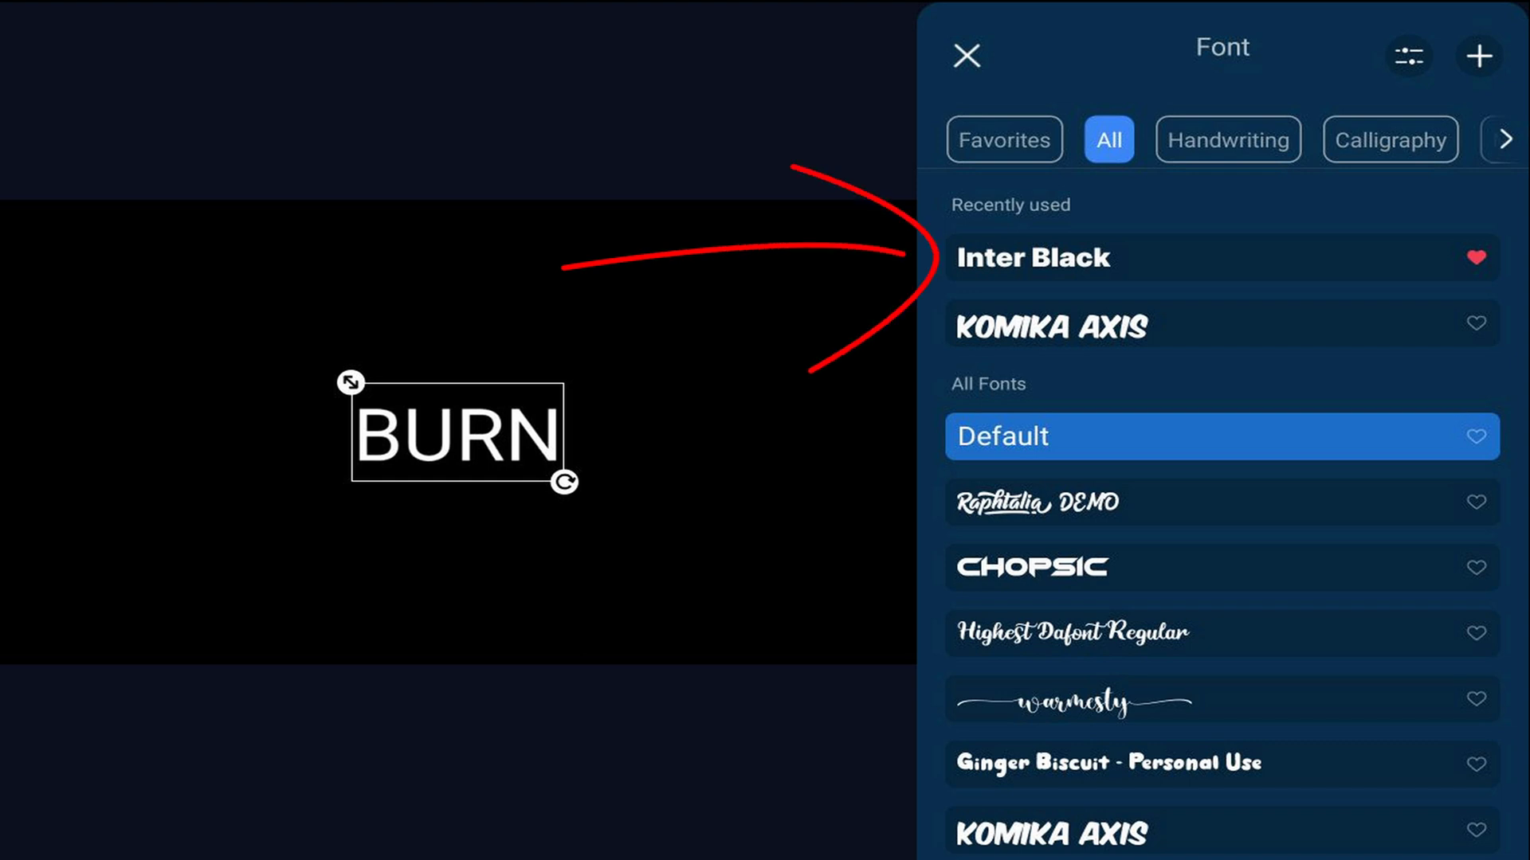
left_click(1208, 256)
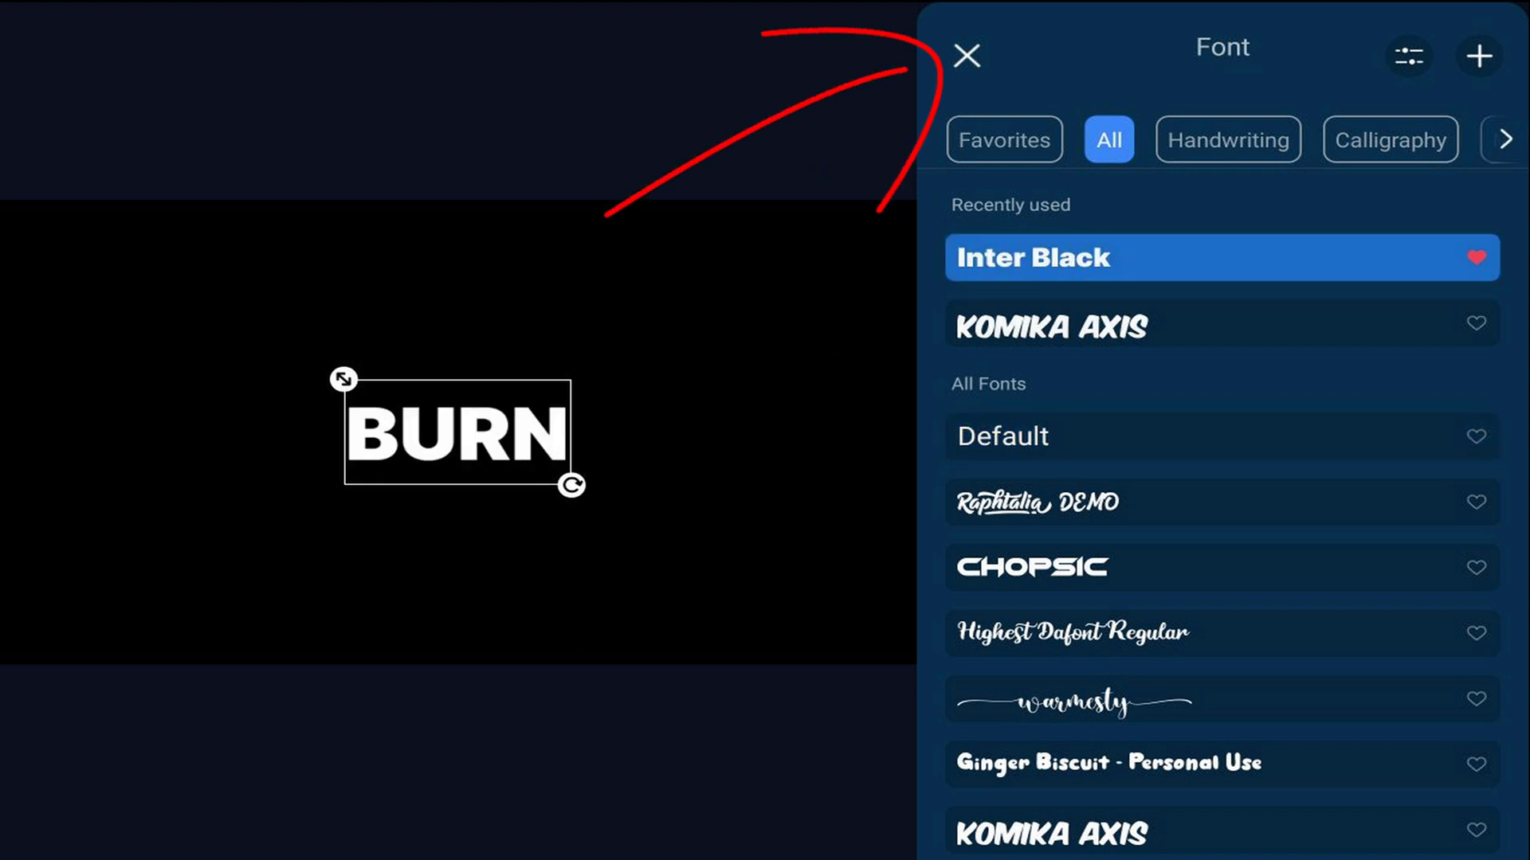
left_click(967, 57)
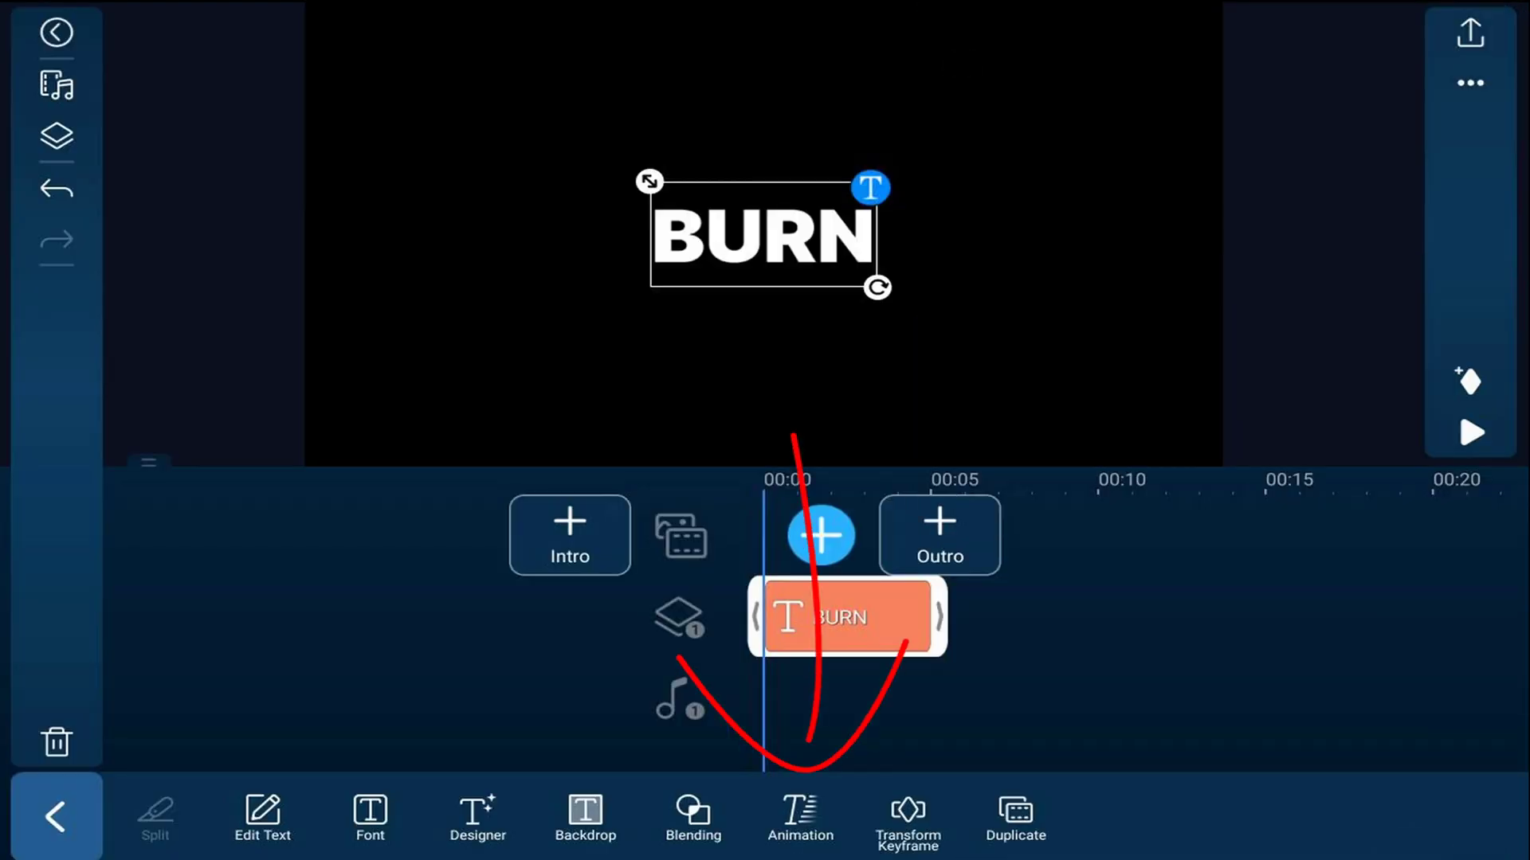
Step: Give the BURN title a Fade in-animation and enlarge it to fill the frame
left_click(800, 818)
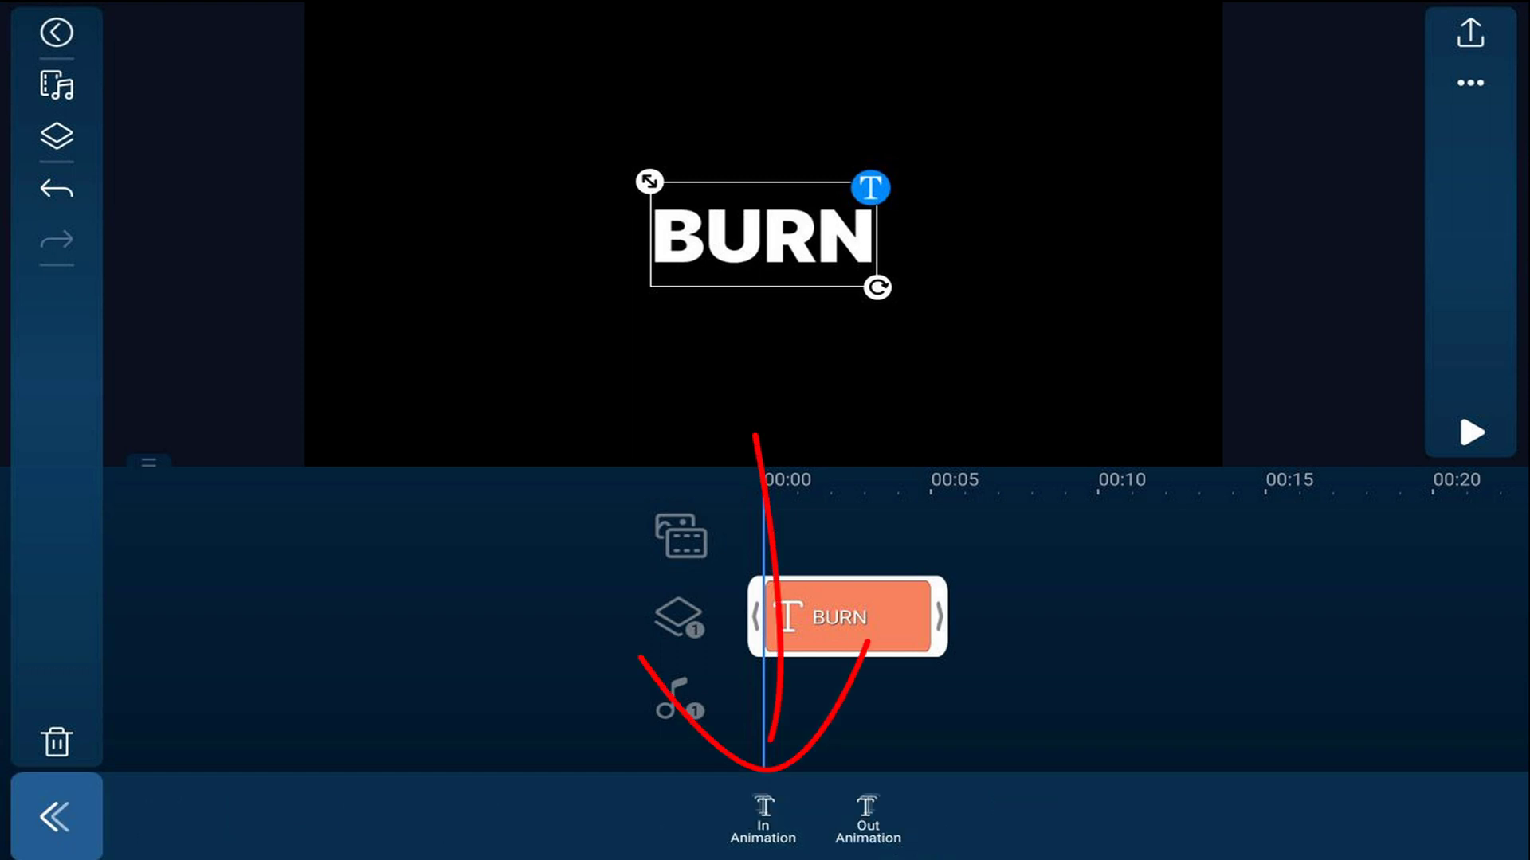
left_click(763, 817)
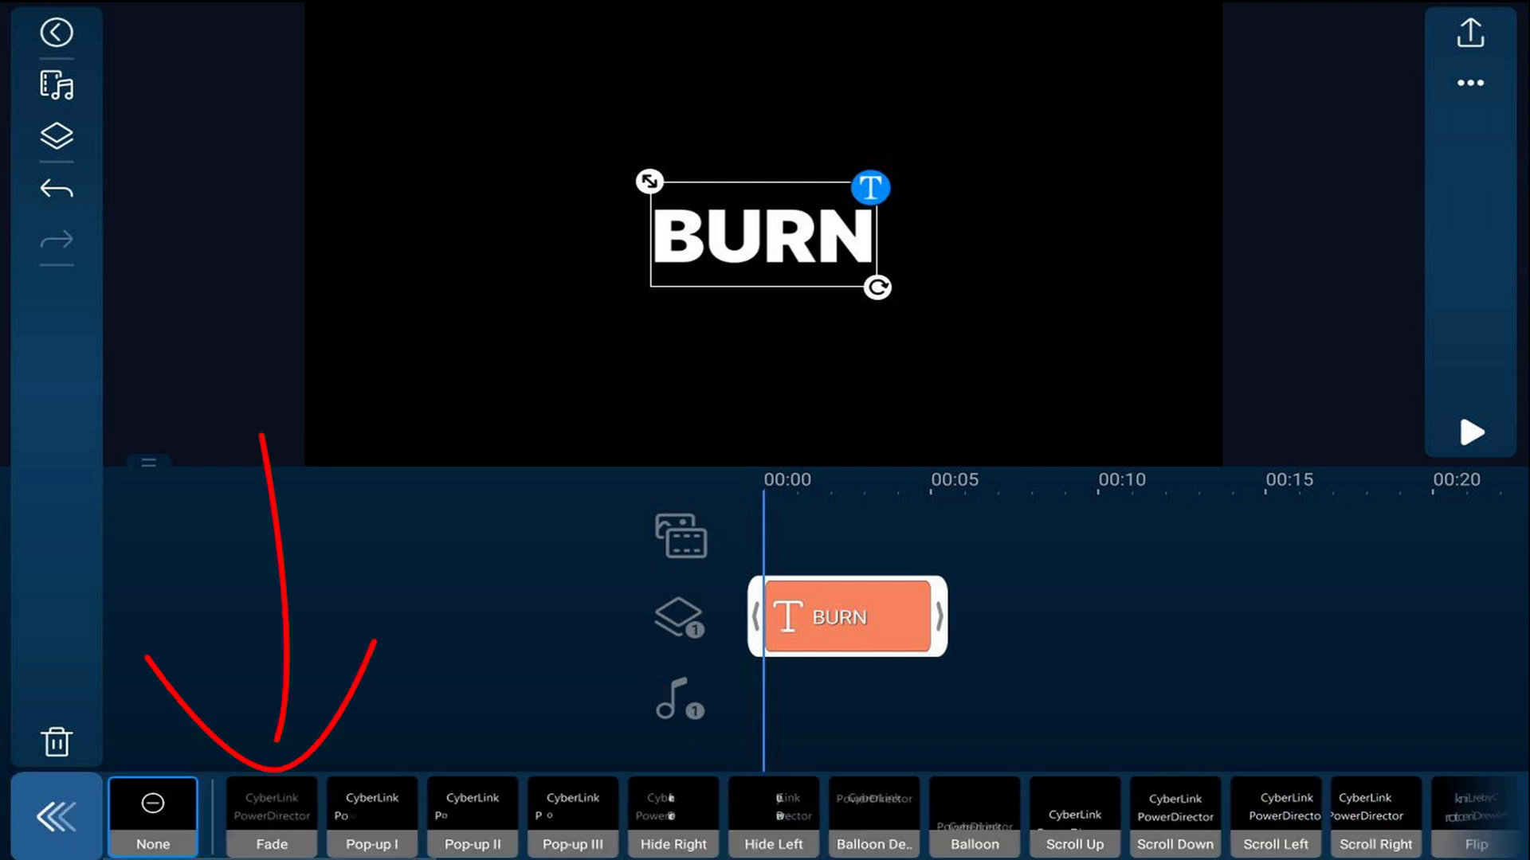
left_click(272, 818)
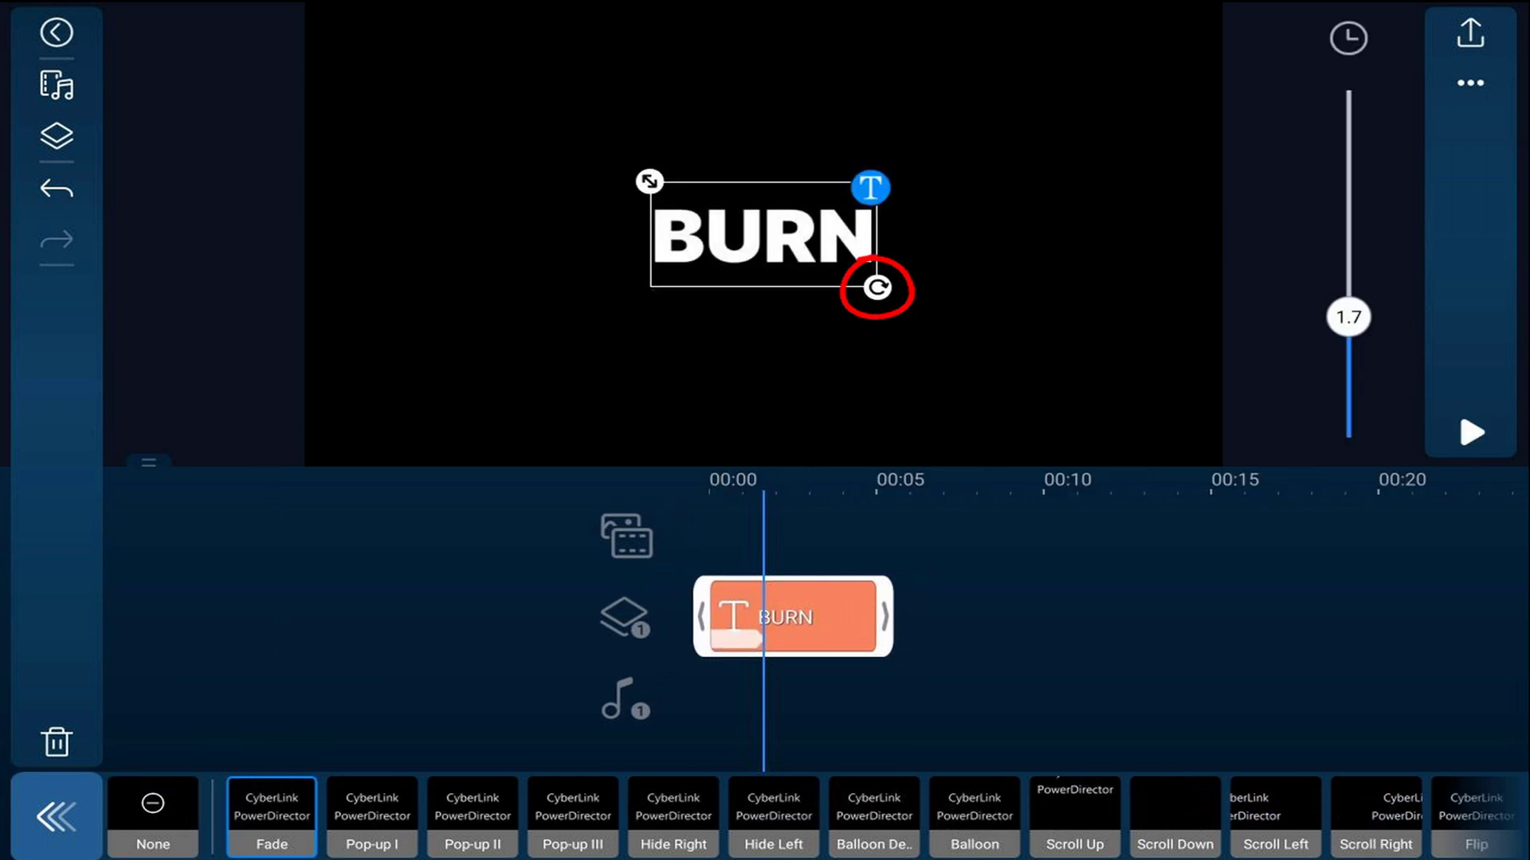
left_click_drag(877, 288, 1027, 363)
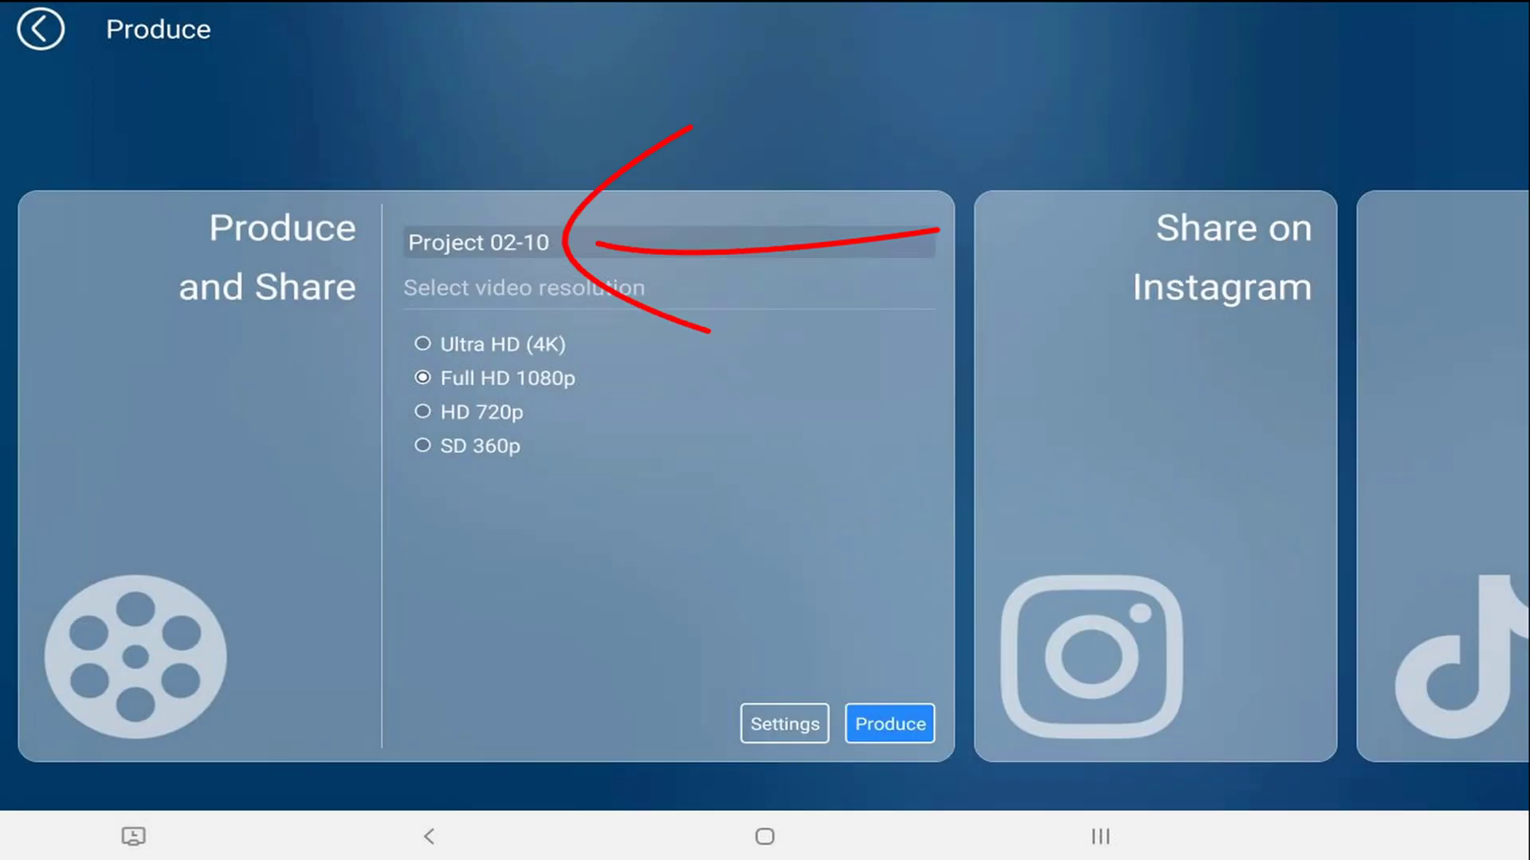
Step: Produce the project as an Ultra HD (4K) video named Burn Text
left_click(551, 243)
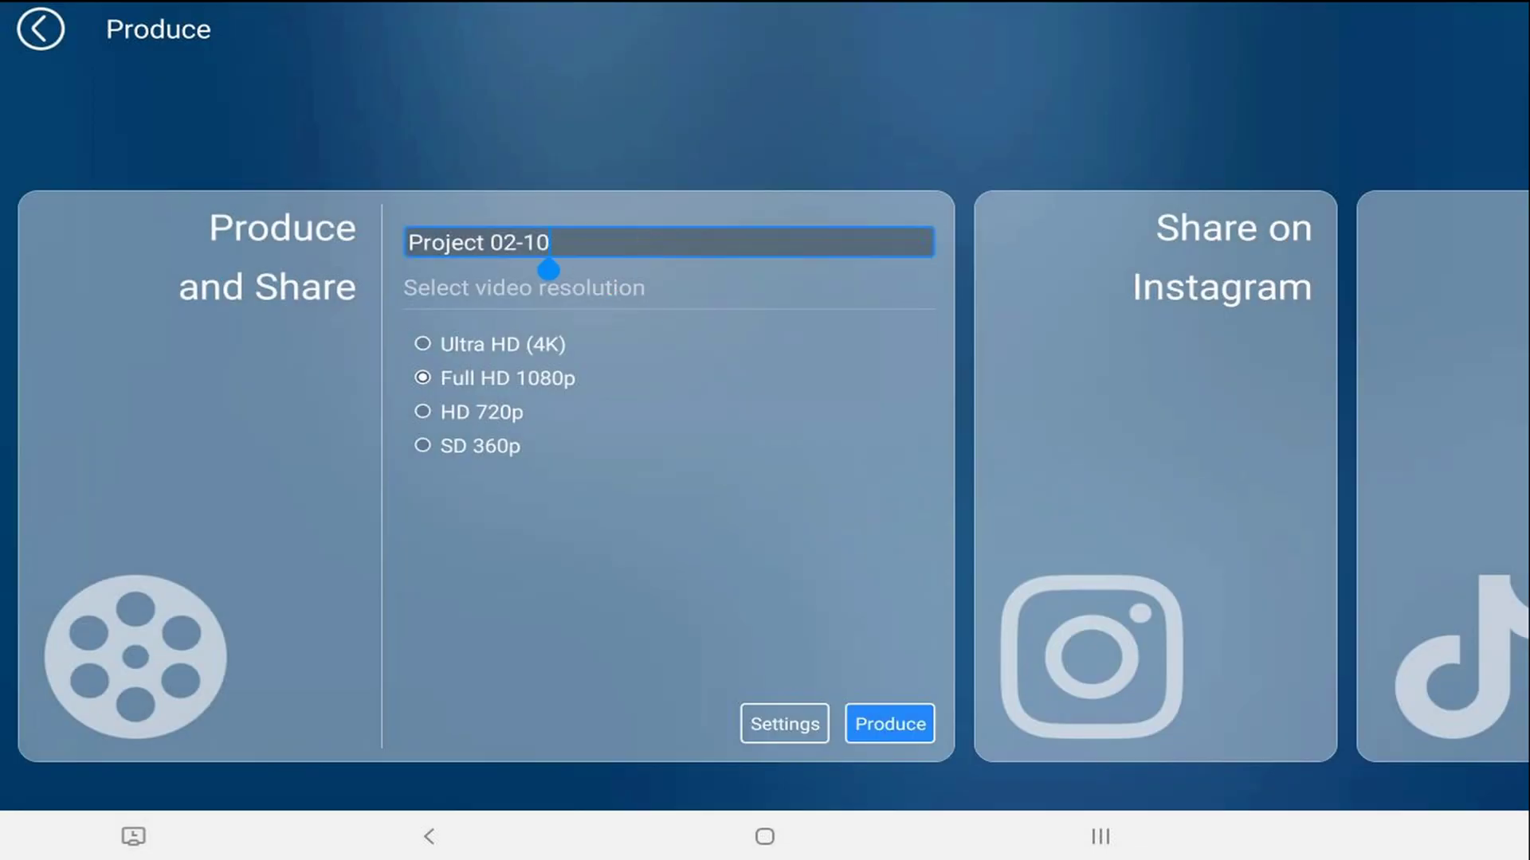
type("B")
key("Return")
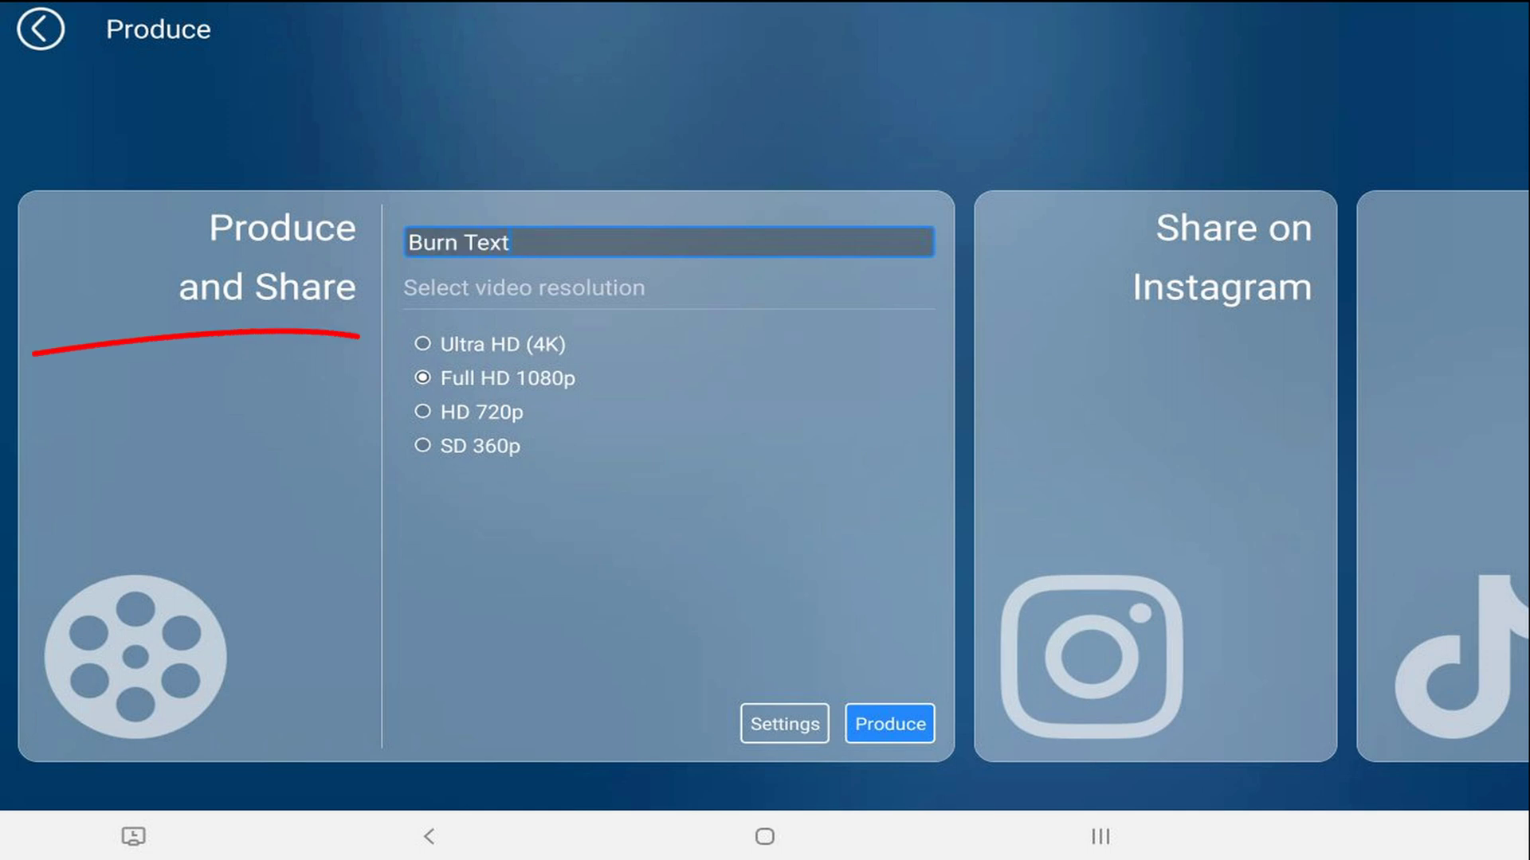
left_click(422, 344)
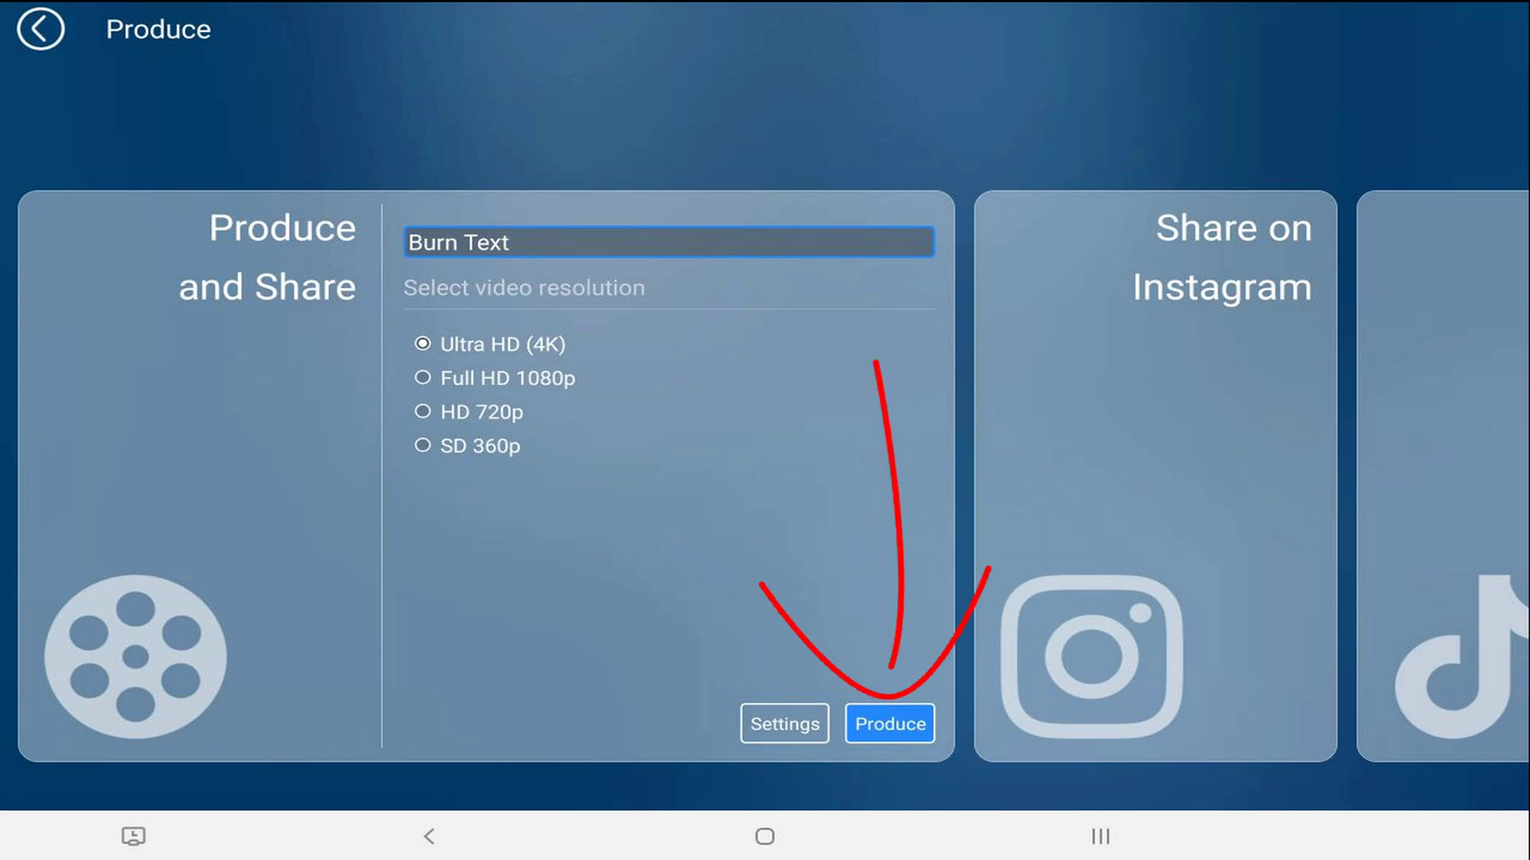
left_click(890, 724)
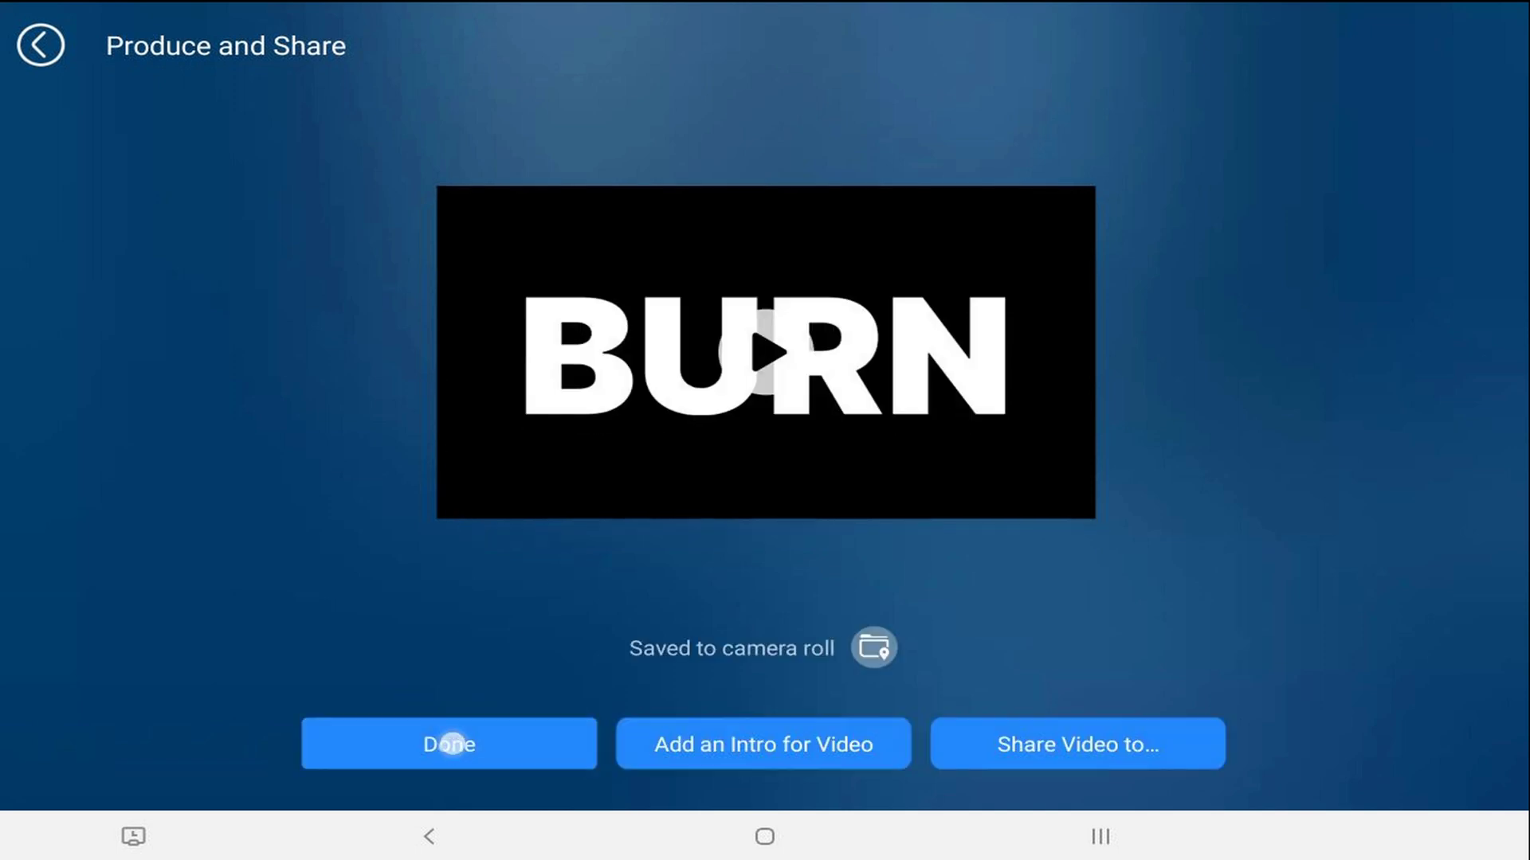
left_click(449, 744)
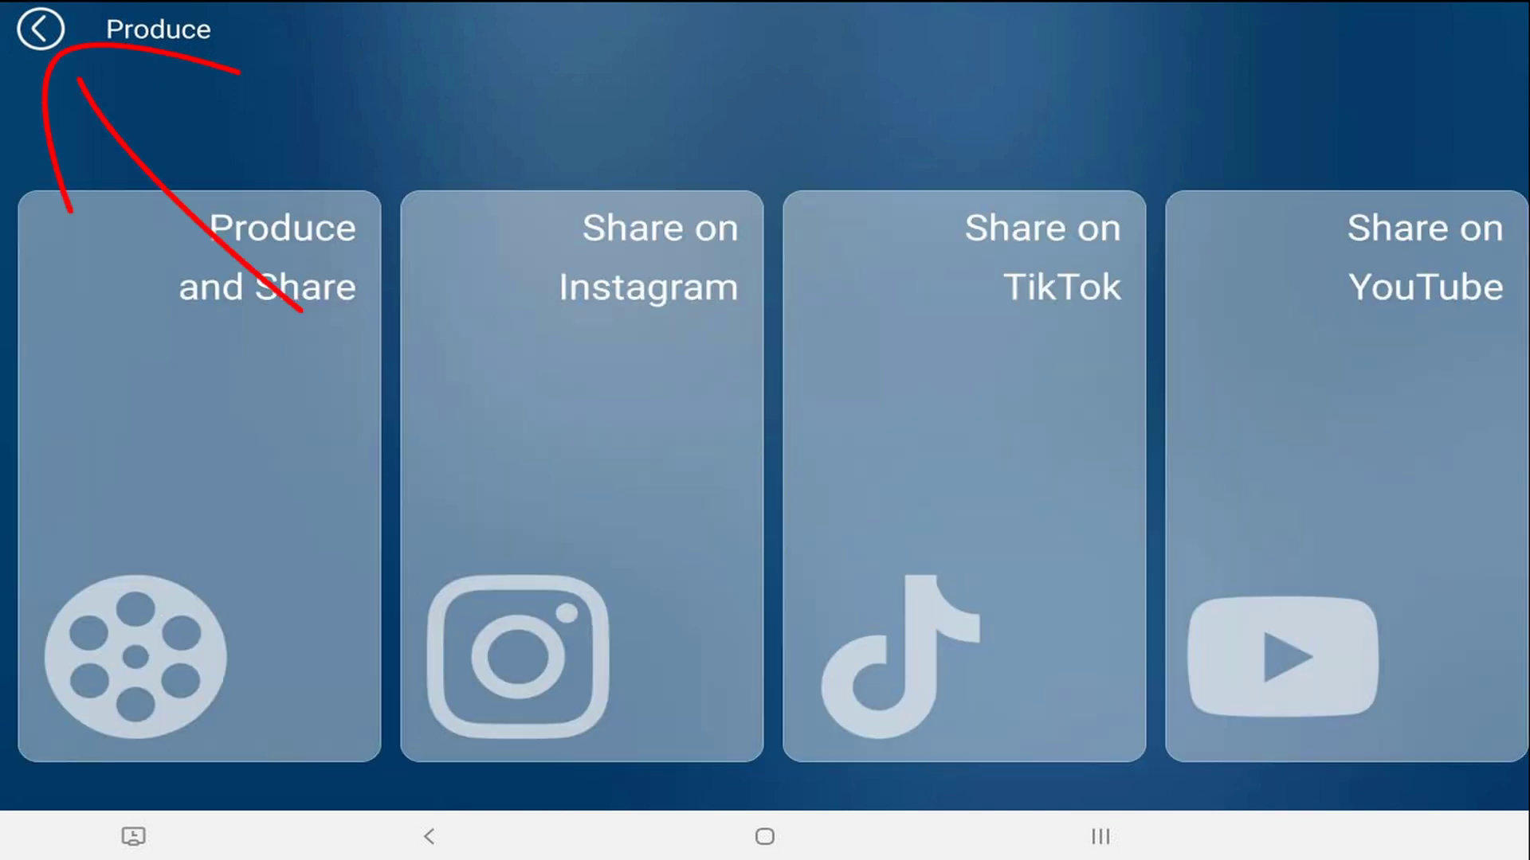
left_click(40, 30)
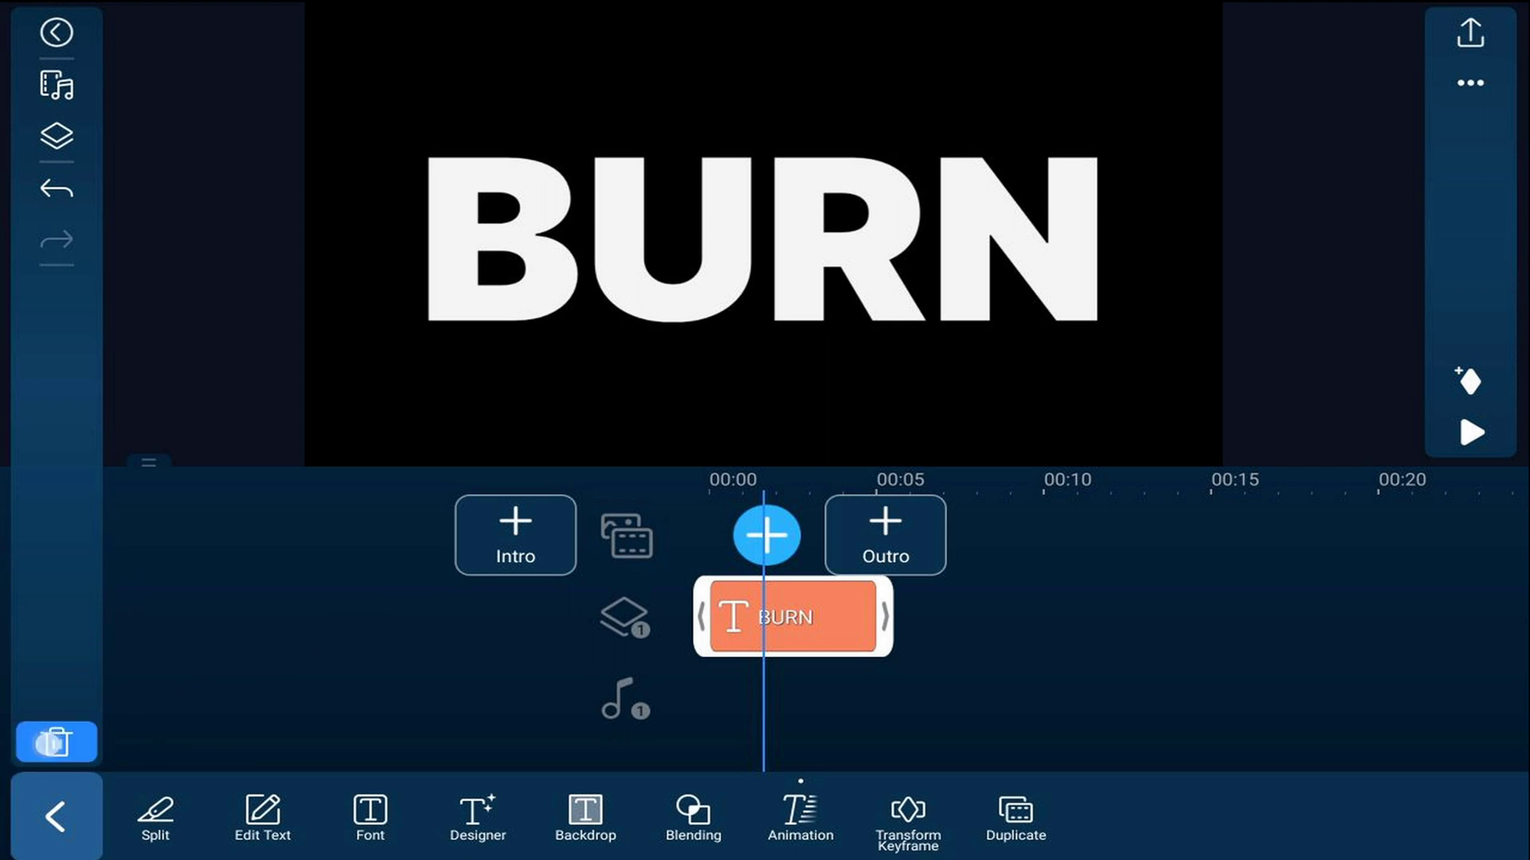
Step: Delete the BURN text clip so the main track is empty
left_click(55, 742)
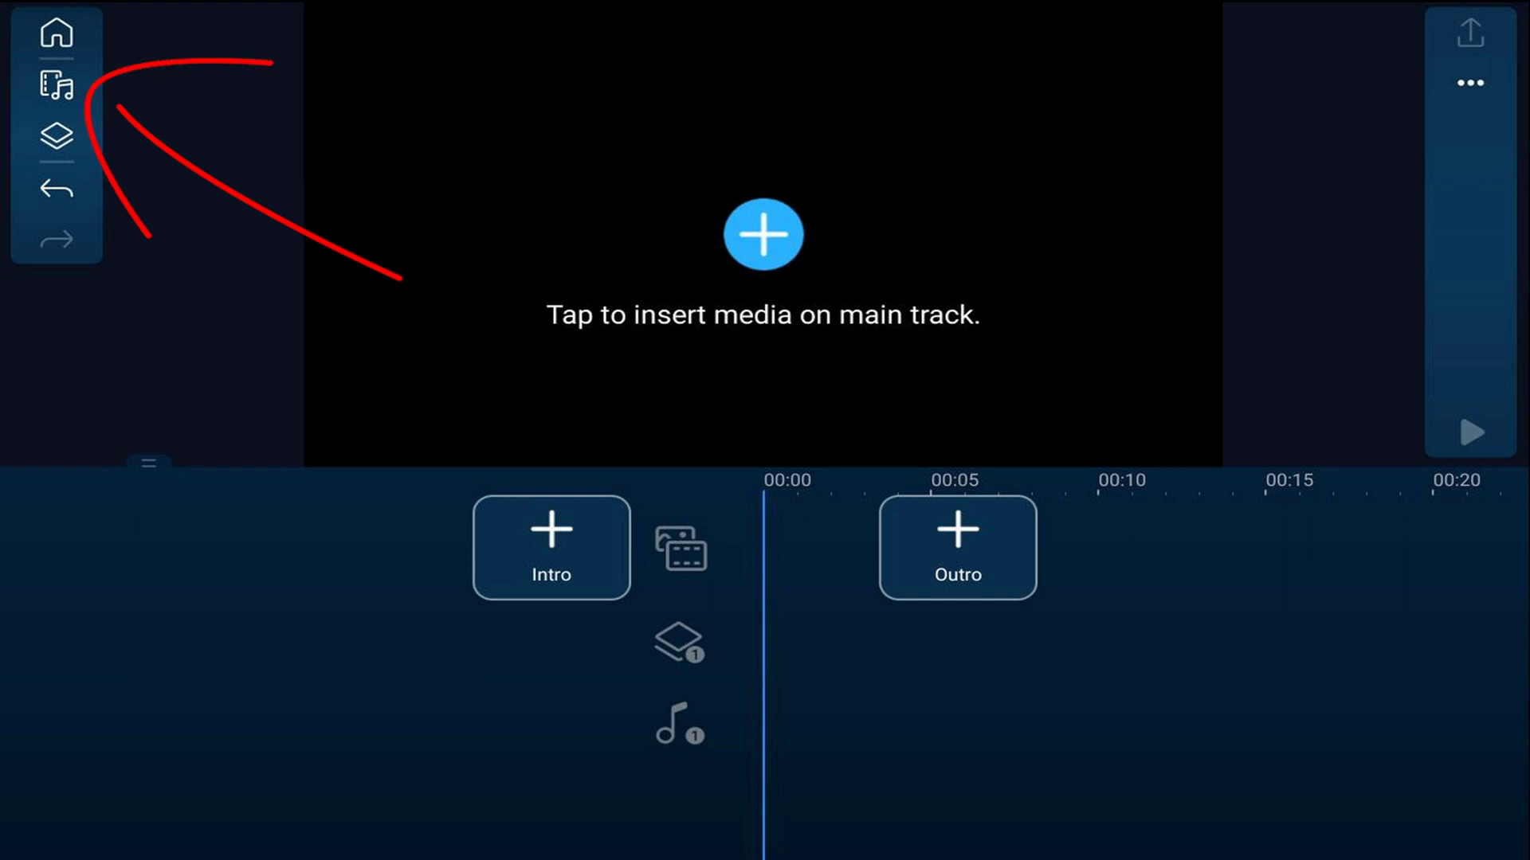
left_click(57, 84)
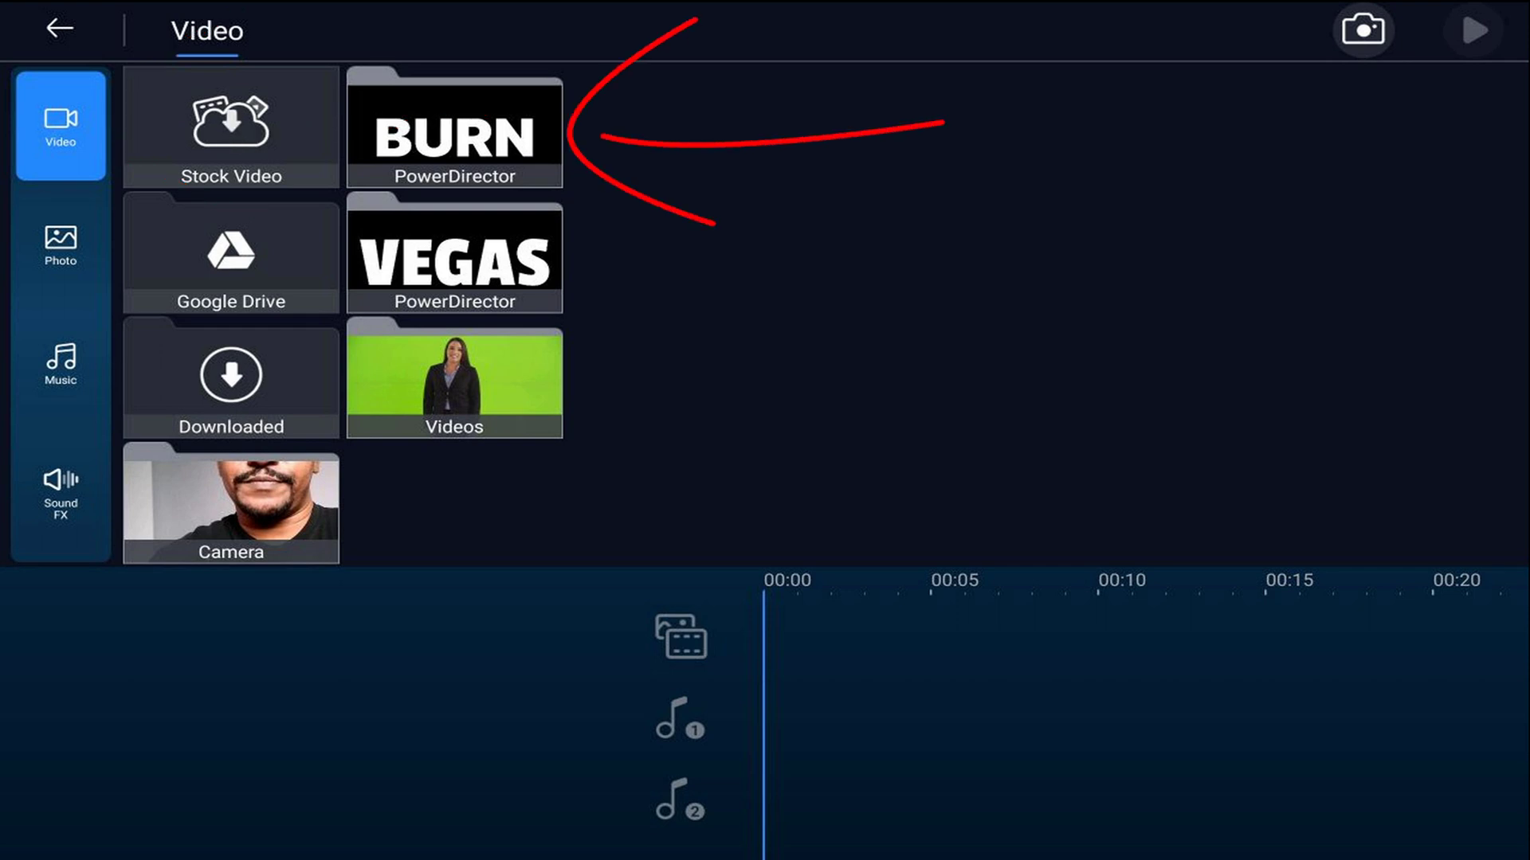
Step: Import the BURN mp4 from the PowerDirector folder onto the main track
left_click(454, 131)
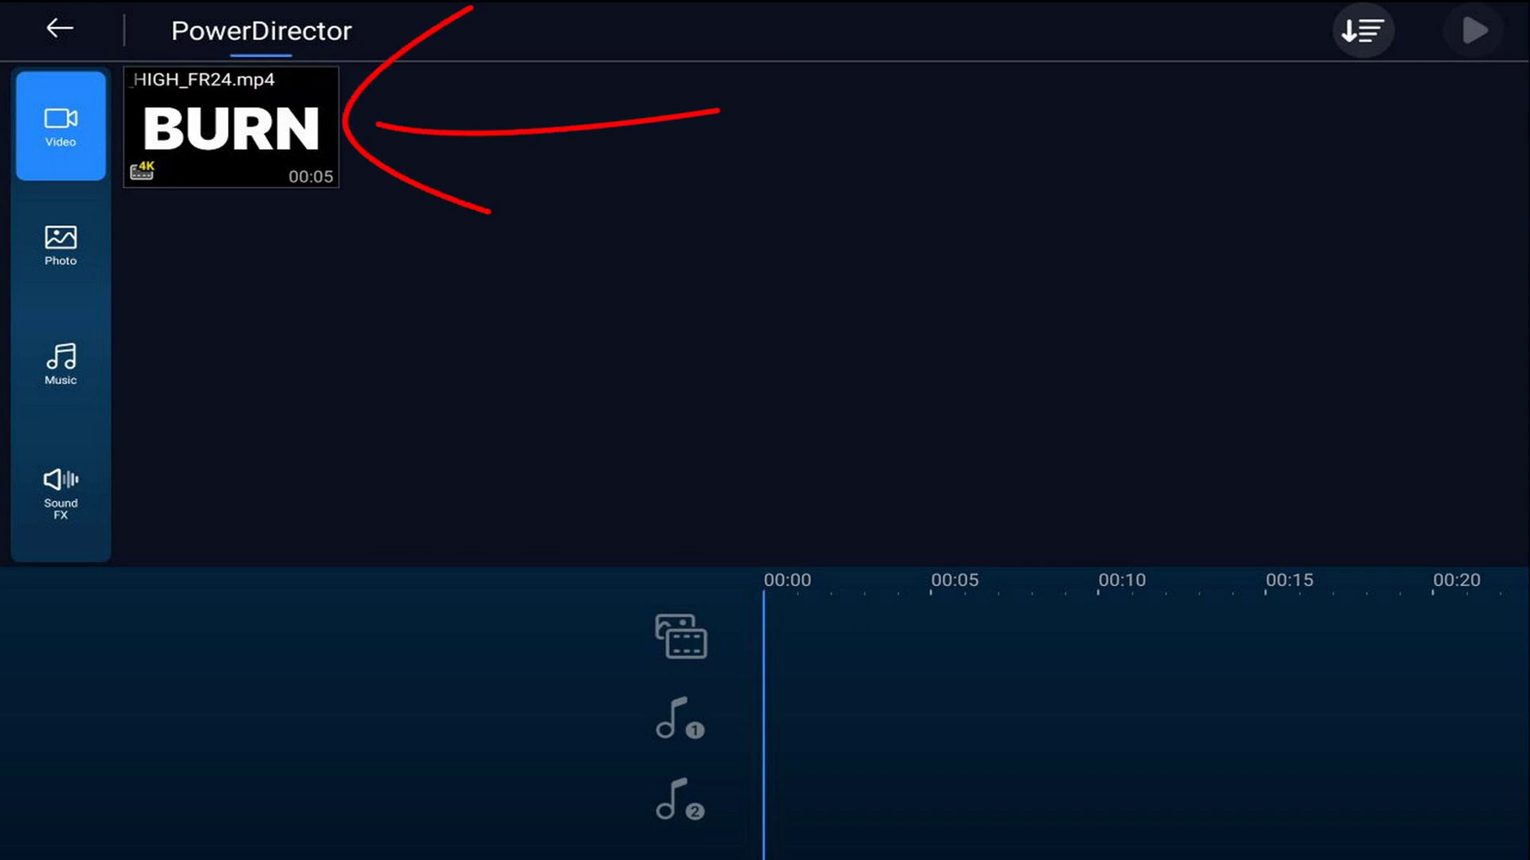
left_click(231, 129)
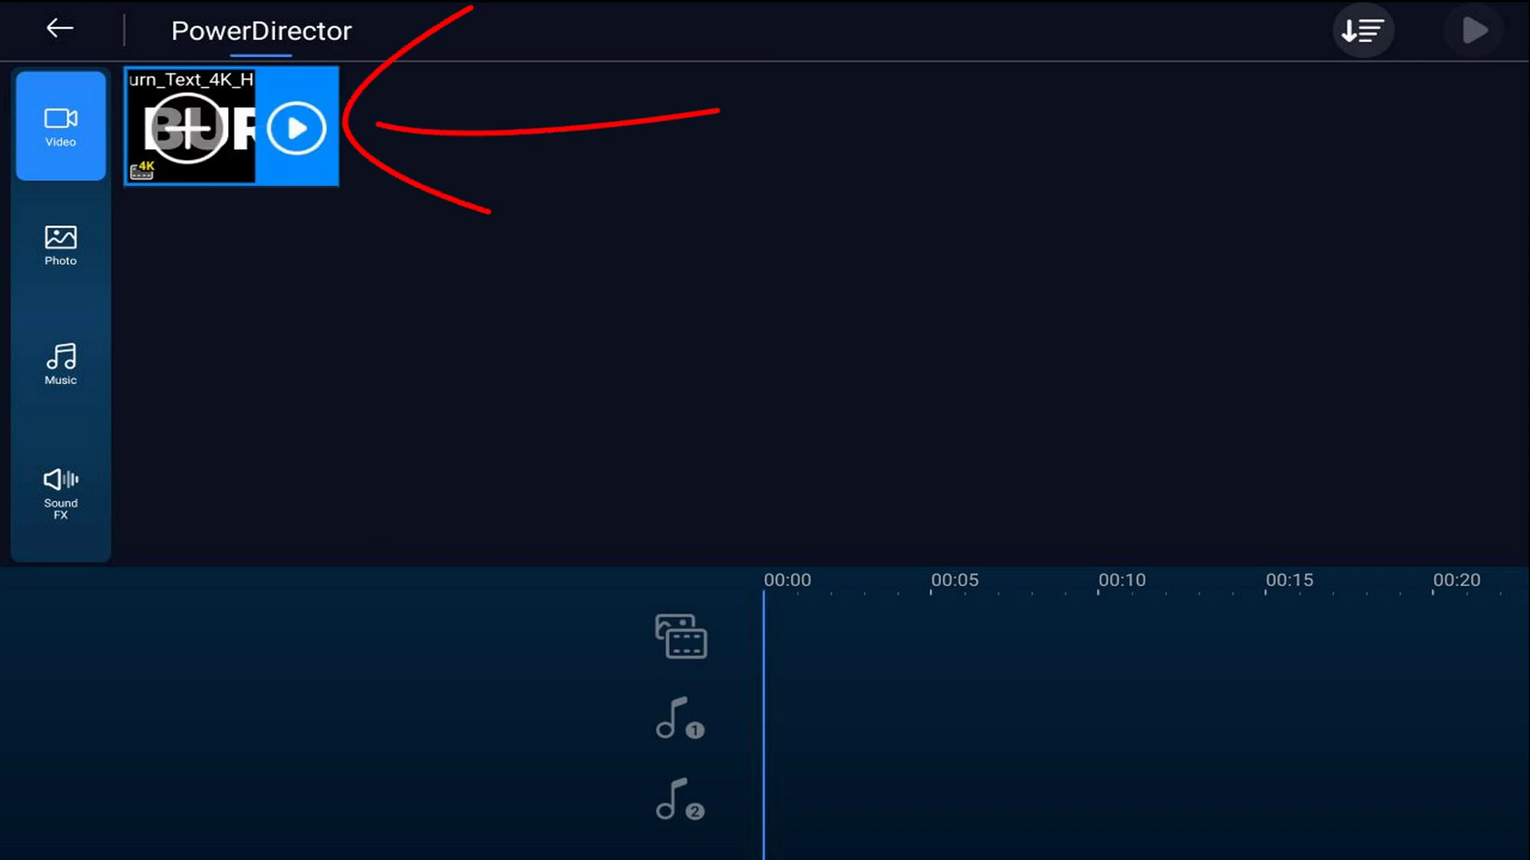
left_click(187, 128)
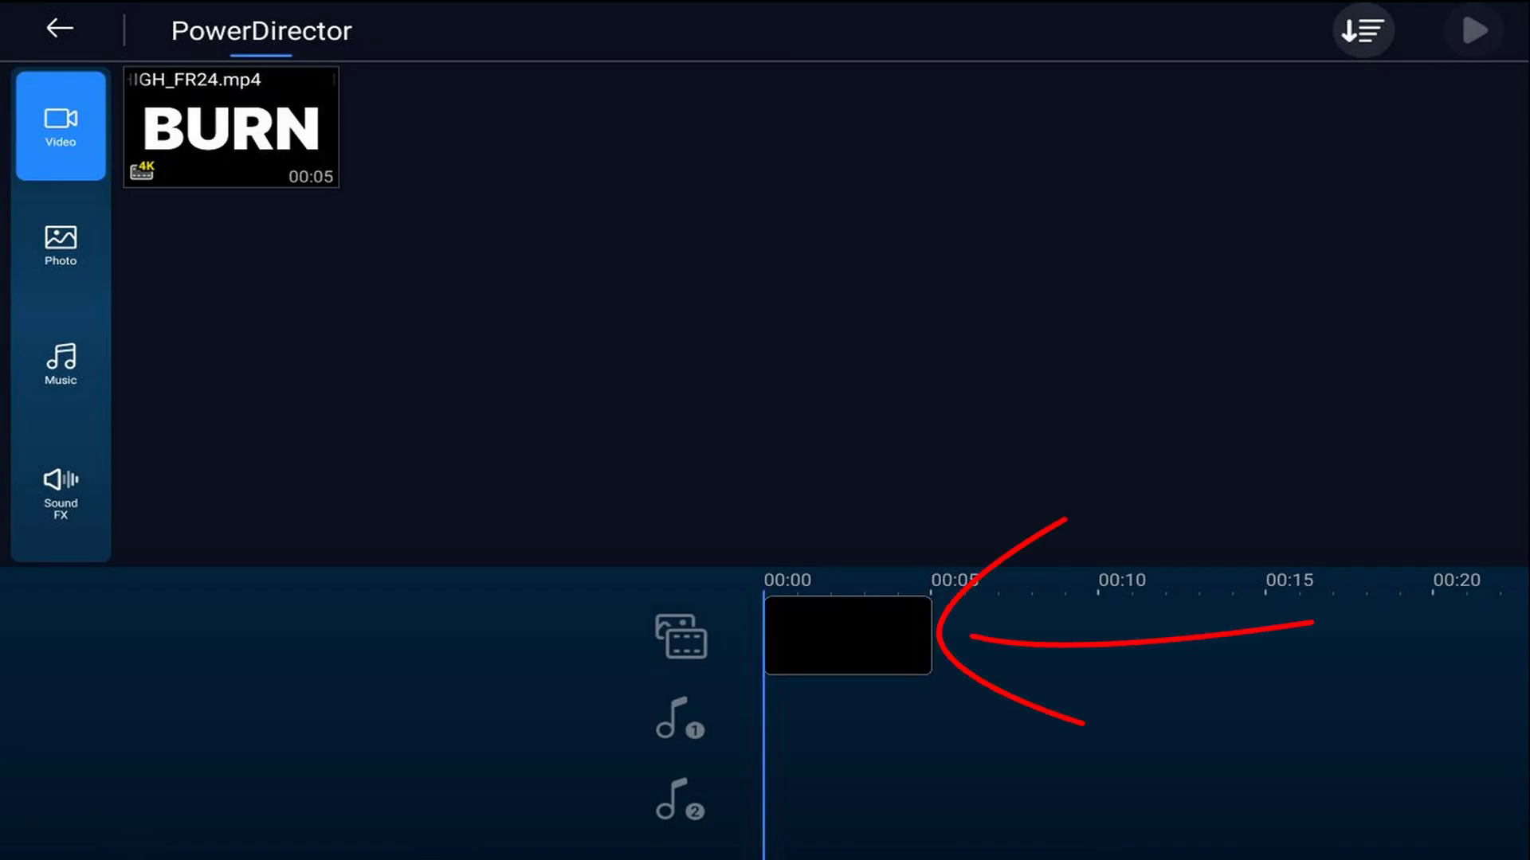
left_click(846, 636)
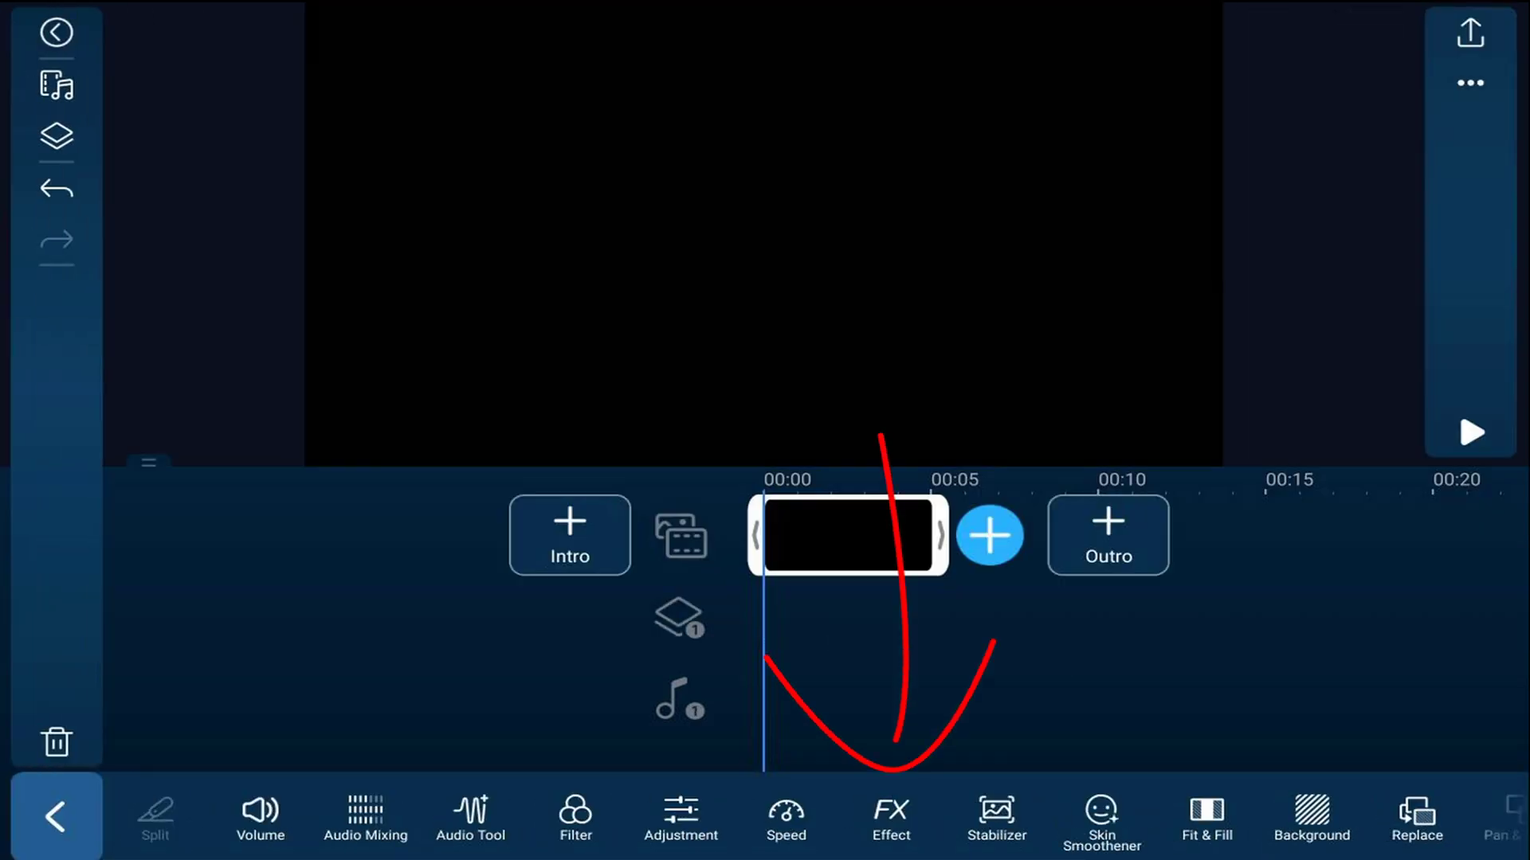
left_click(890, 818)
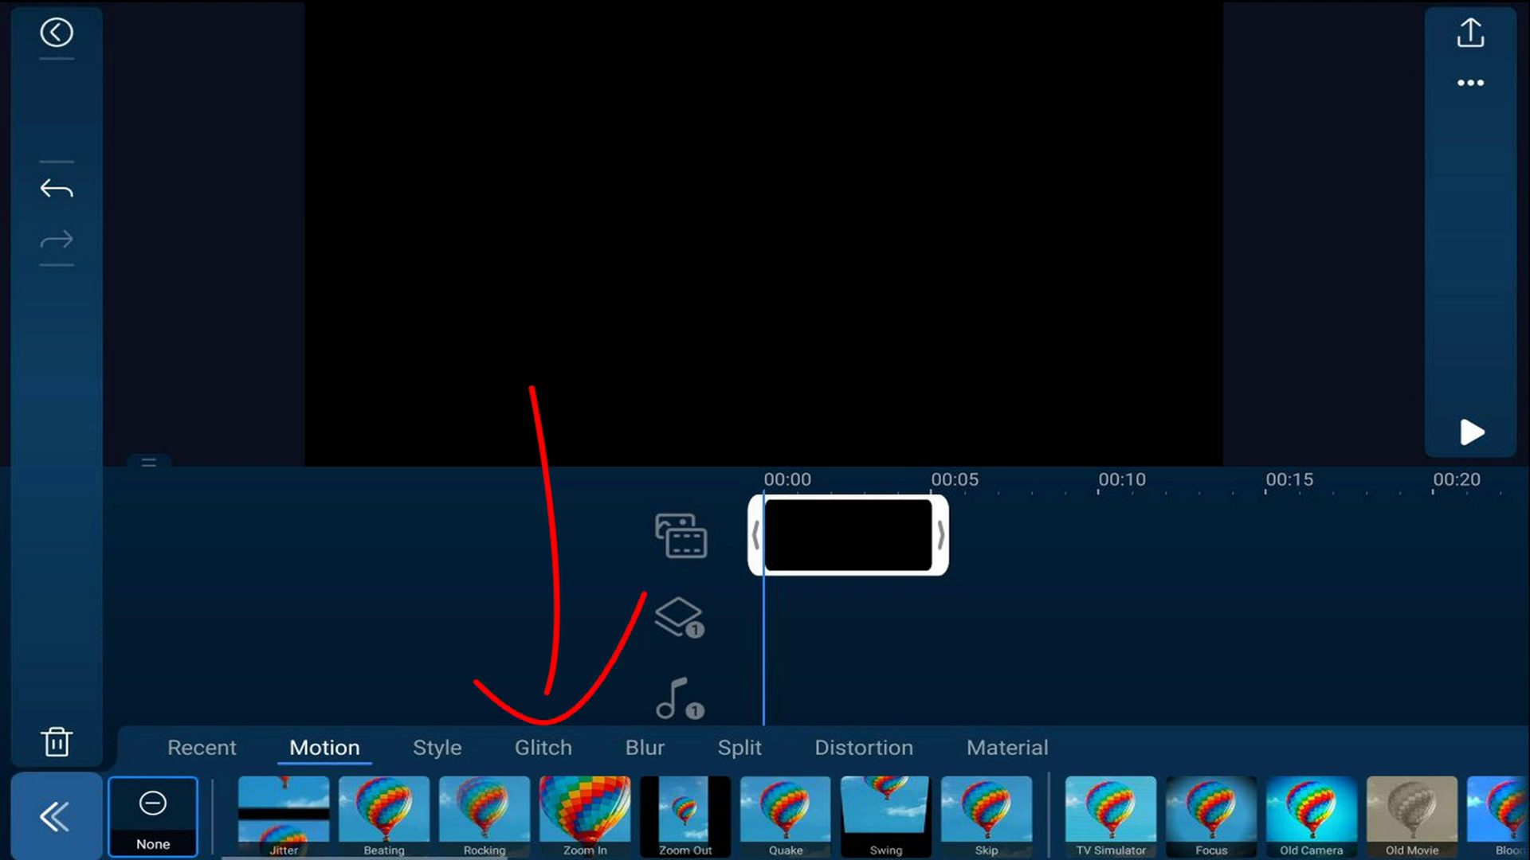
Step: Apply Disturbance 01 from the Glitch effects to the BURN clip
left_click(543, 749)
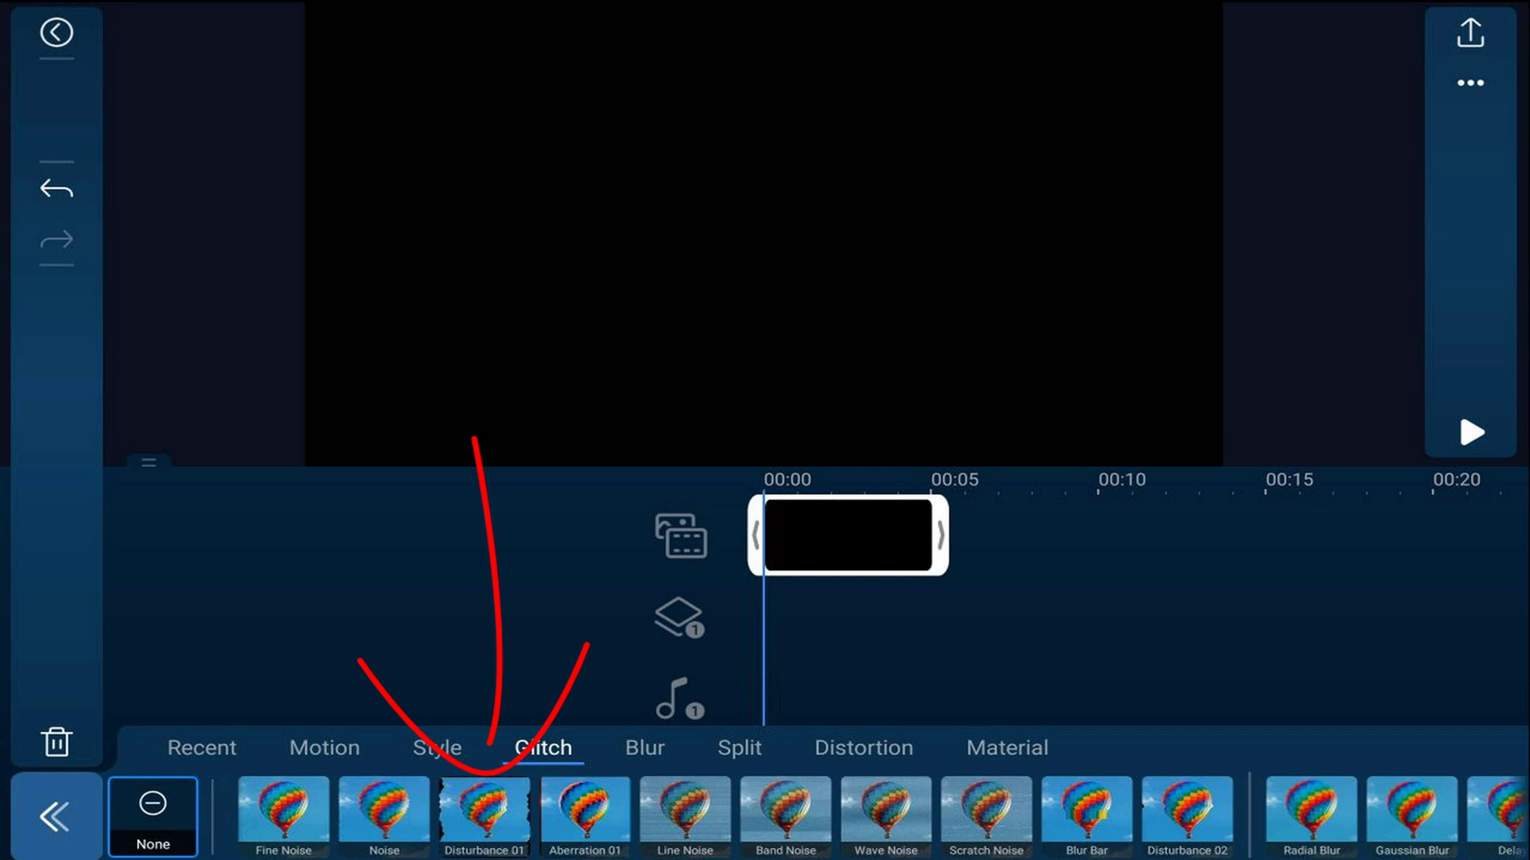
left_click(484, 813)
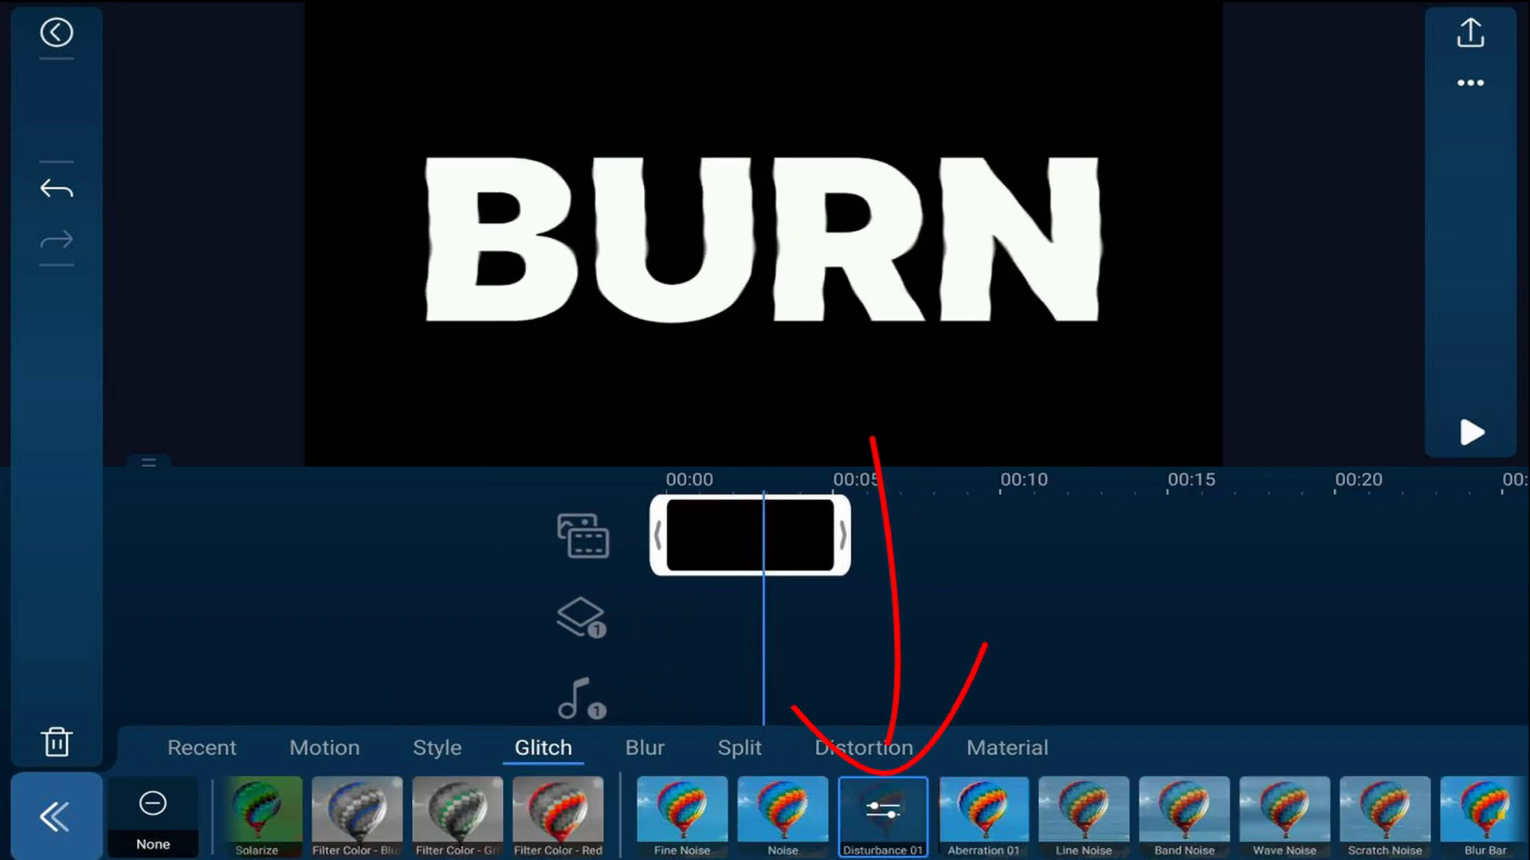
Step: Lower Disturbance 01's Frequency from 50 to 10 and Strength from 40 to 29
left_click(883, 815)
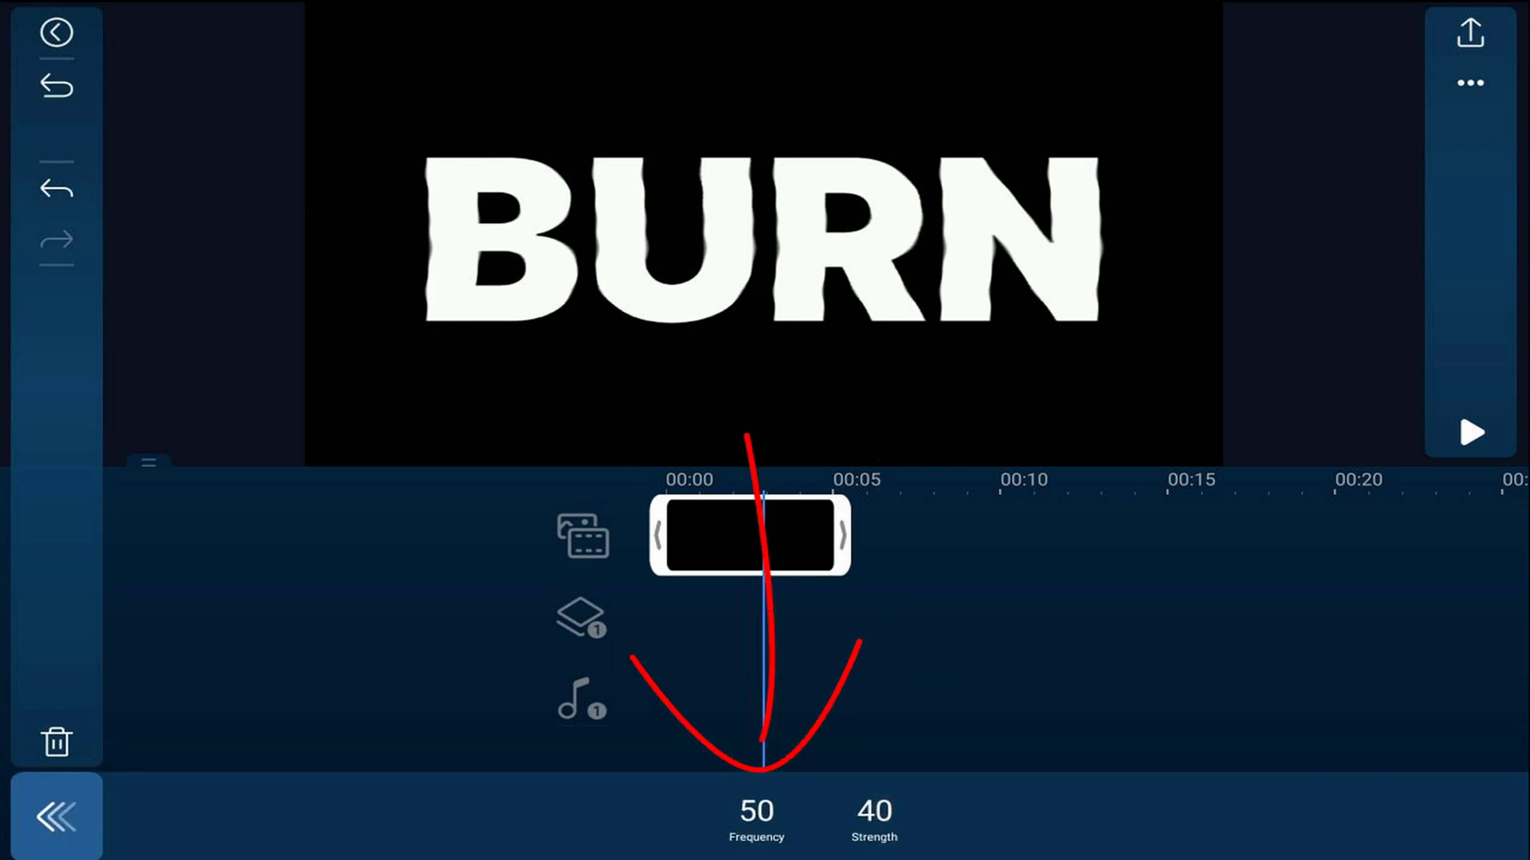
left_click(757, 818)
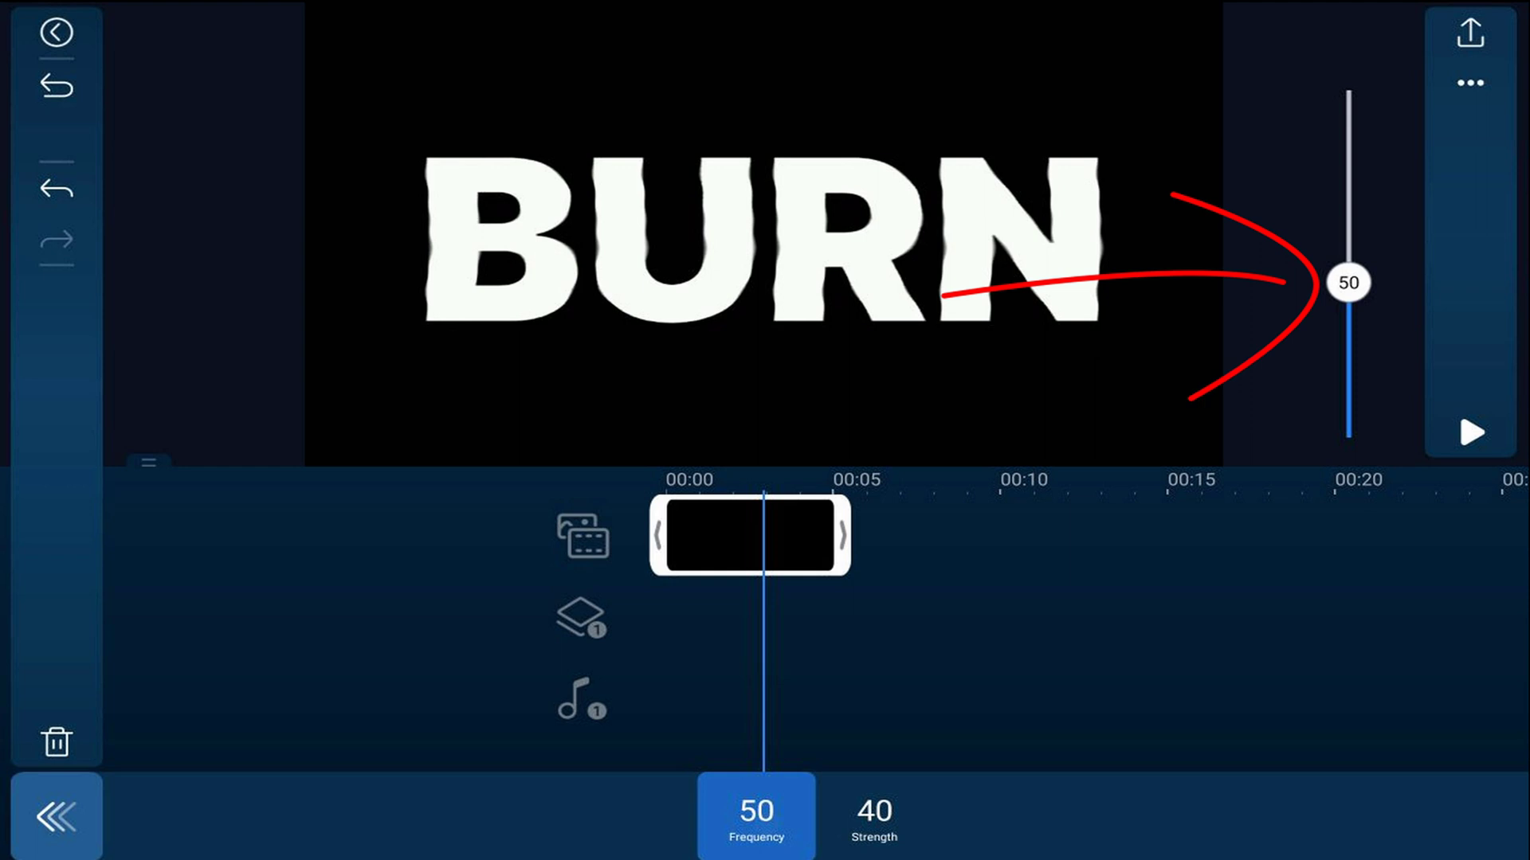
left_click_drag(1349, 282, 1348, 428)
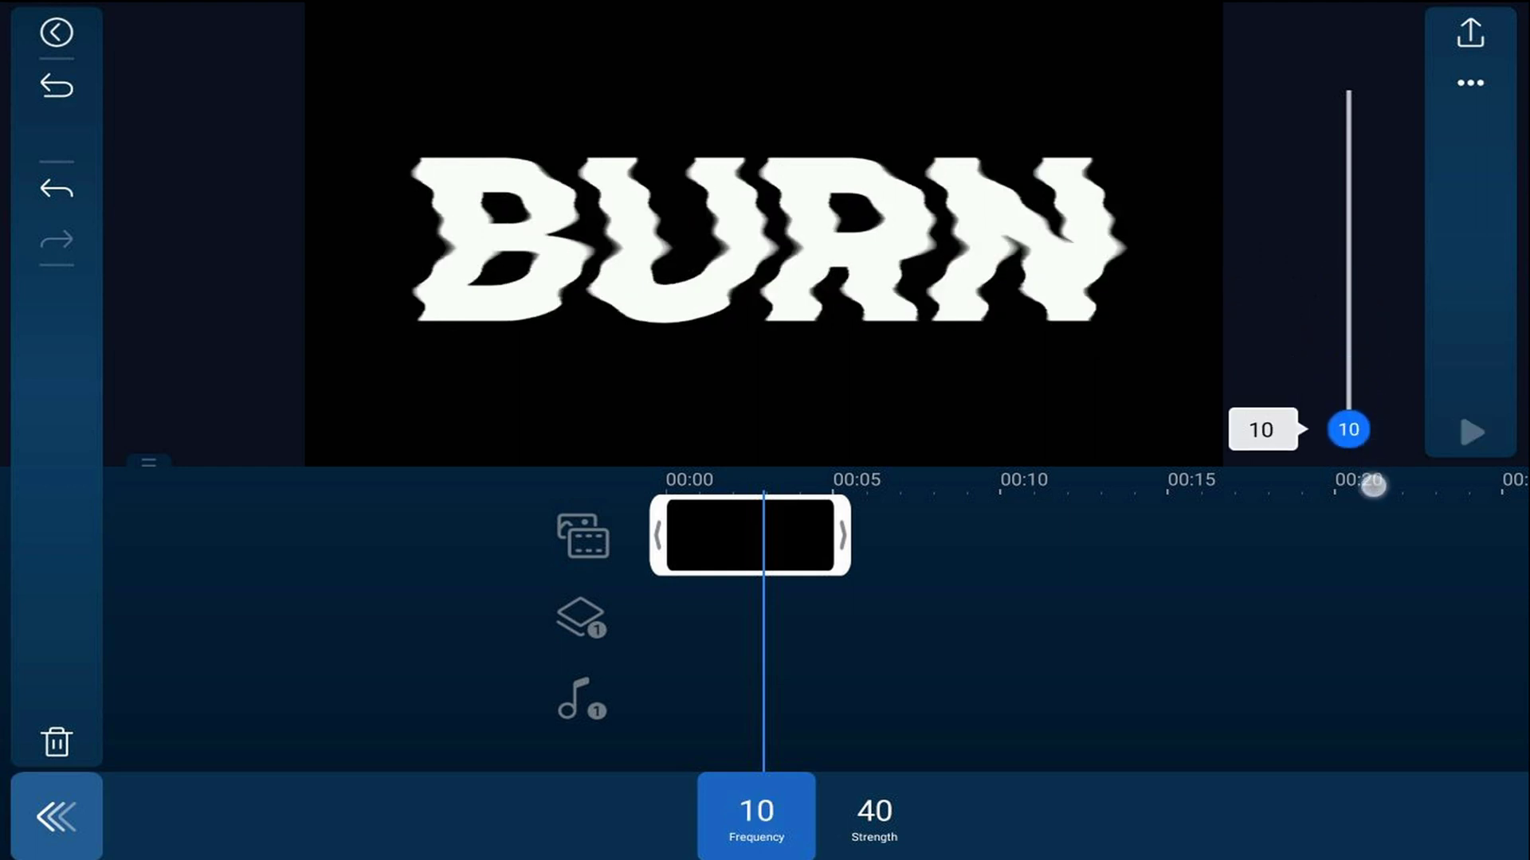
left_click(1470, 433)
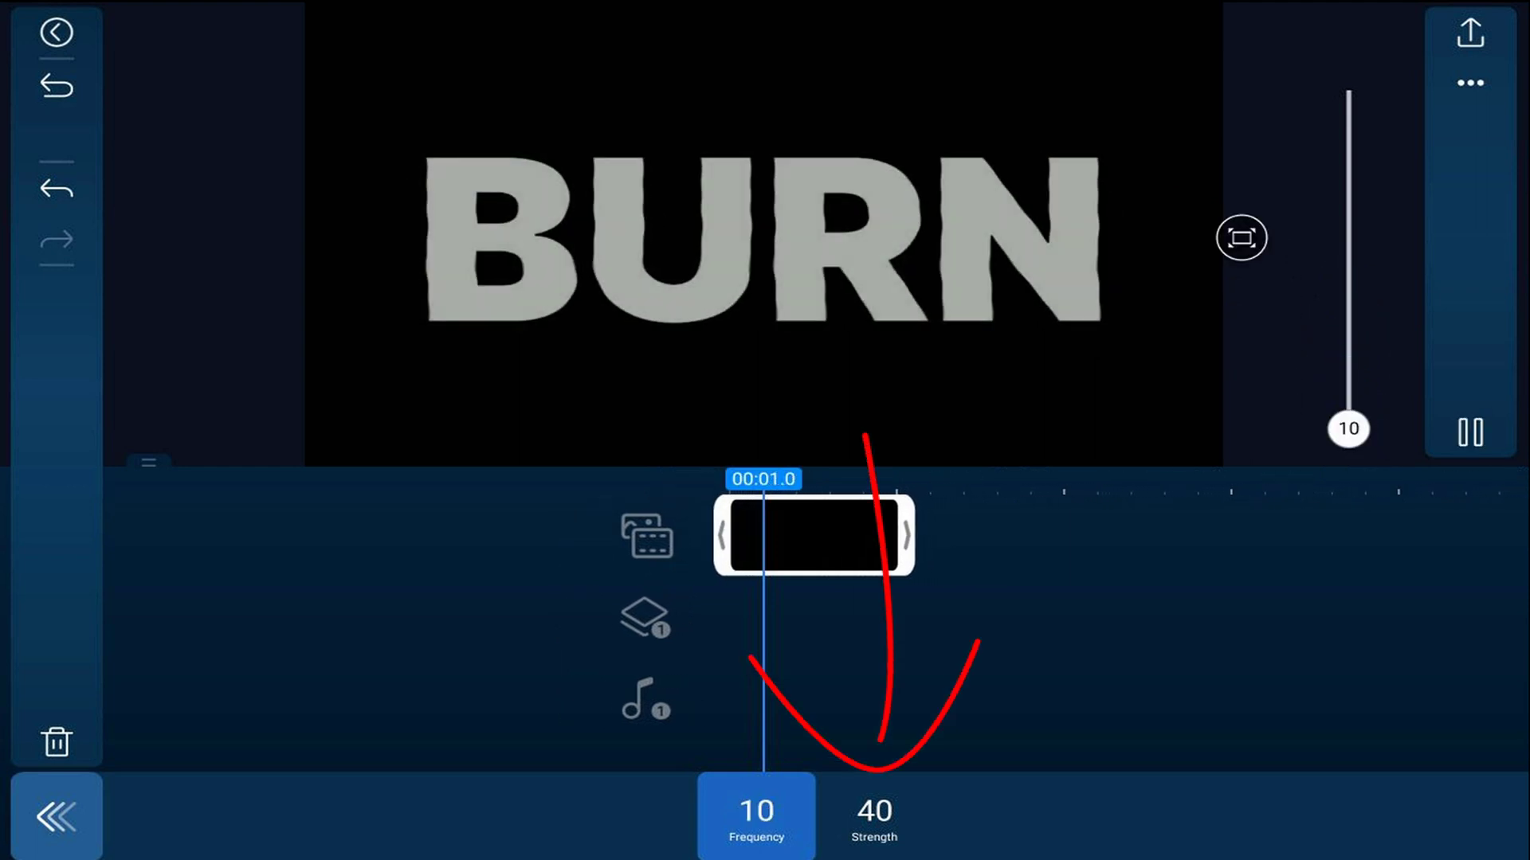
left_click(874, 819)
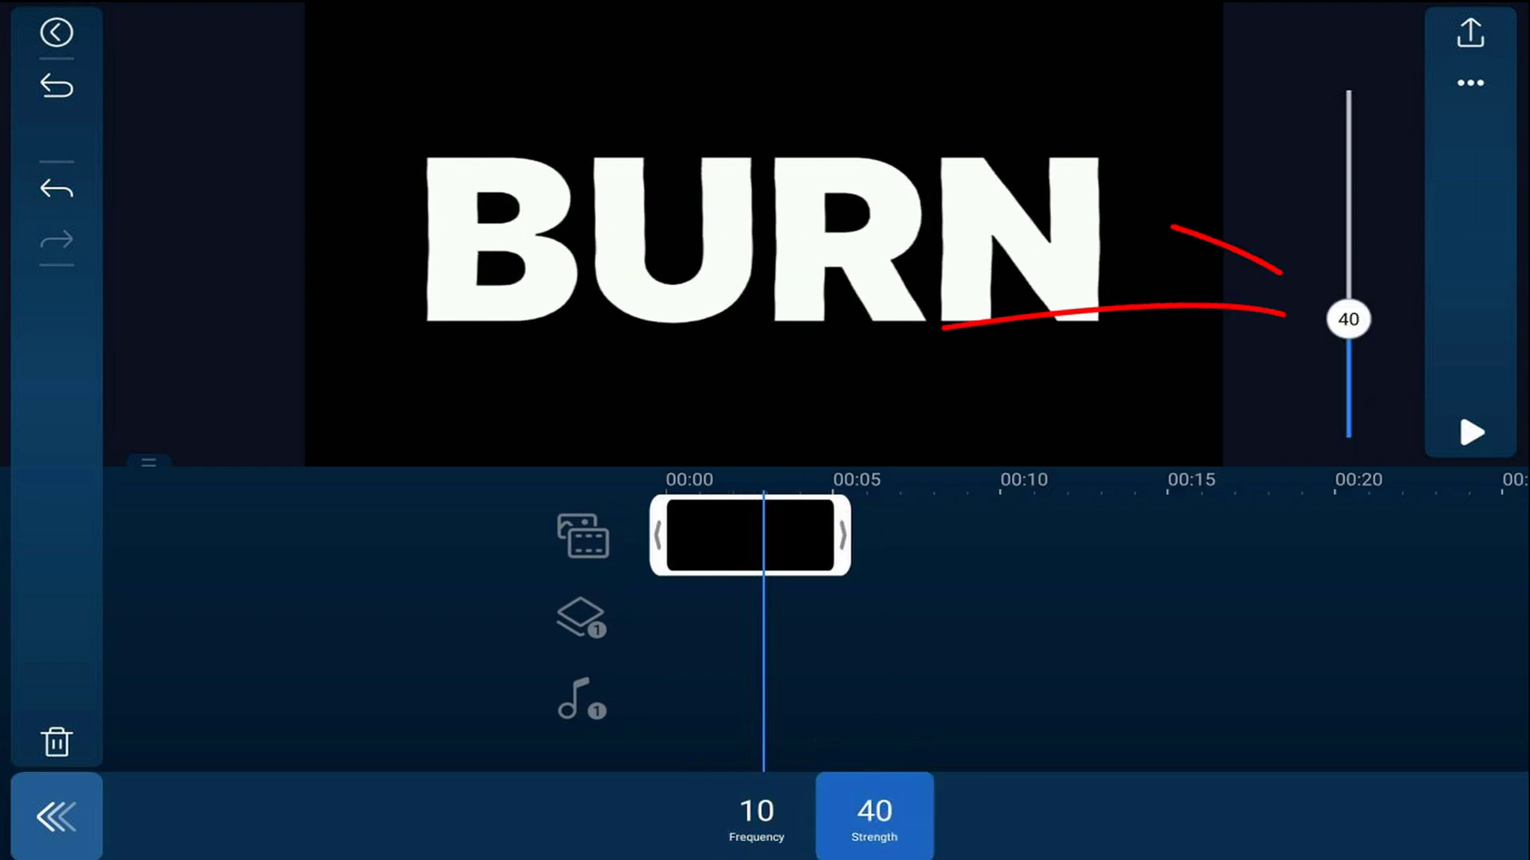
left_click_drag(1348, 319, 1348, 359)
left_click(1471, 433)
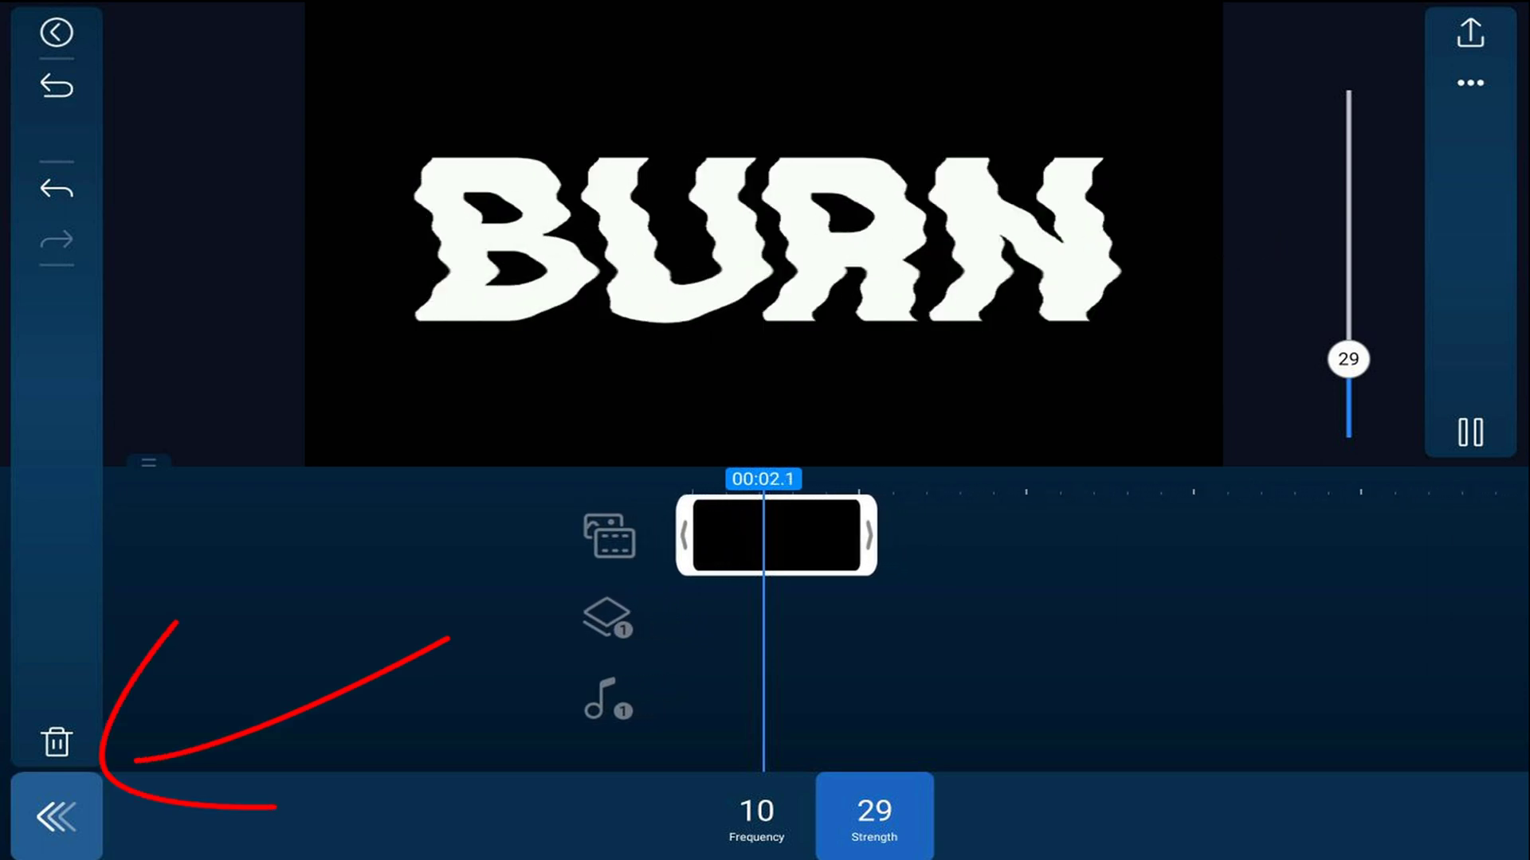
left_click(55, 818)
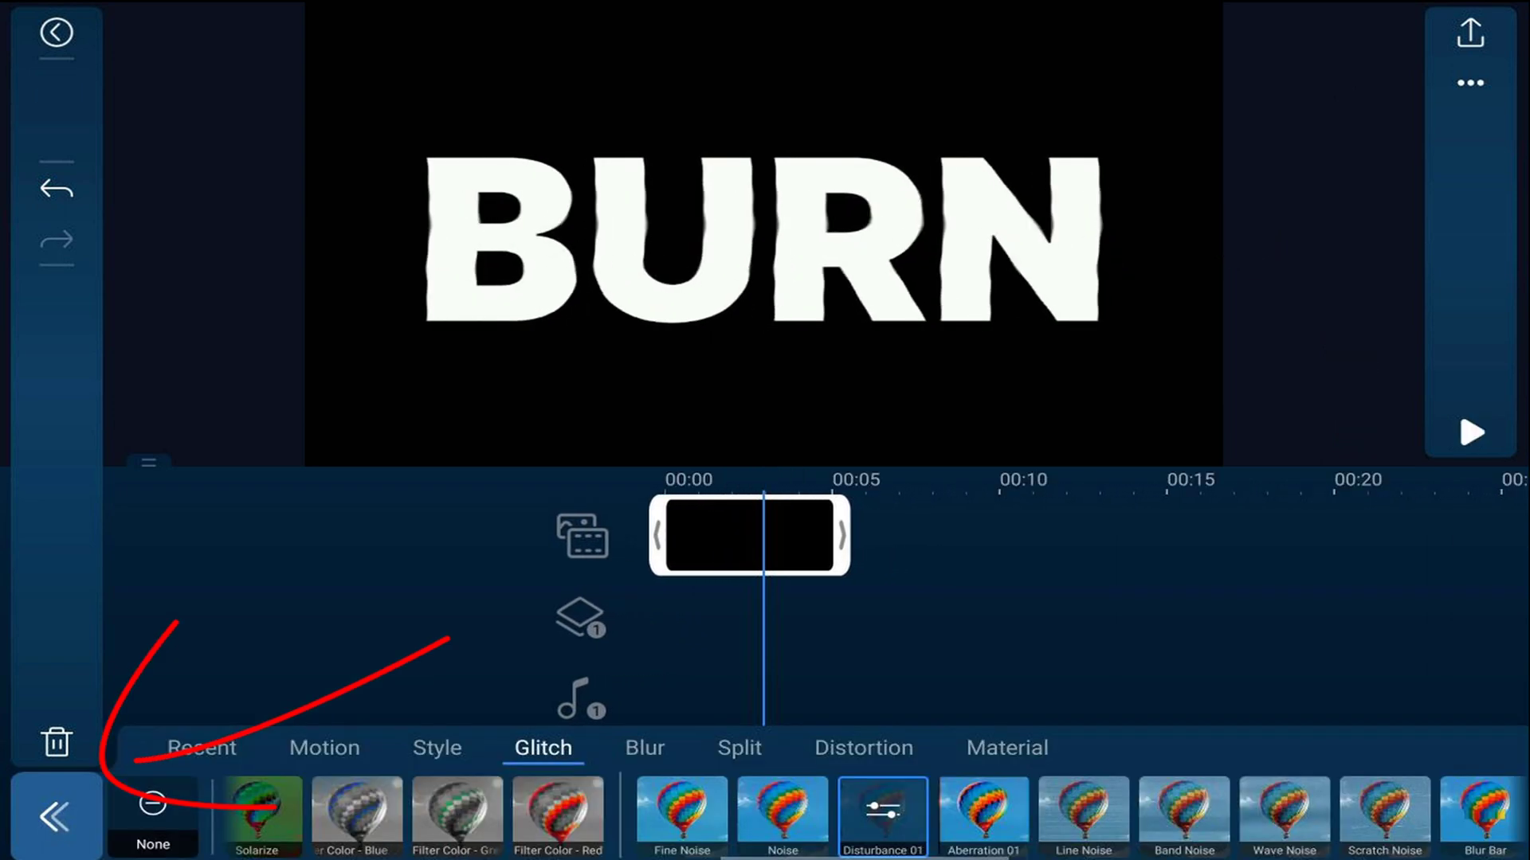
Step: Close the effect panels and play back the glitched BURN clip
left_click(55, 818)
left_click(1076, 646)
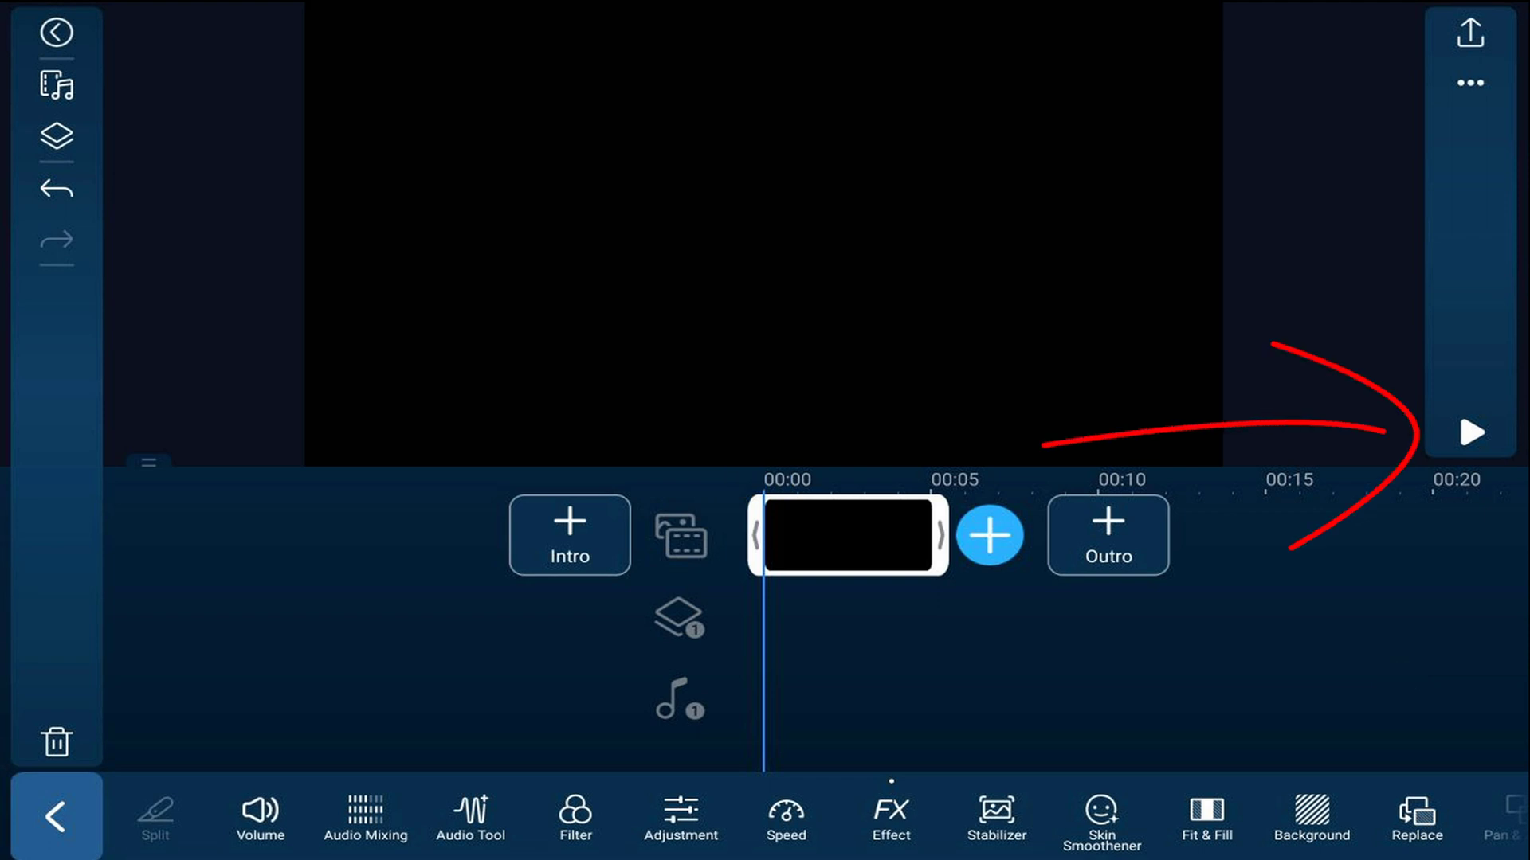
left_click(1470, 433)
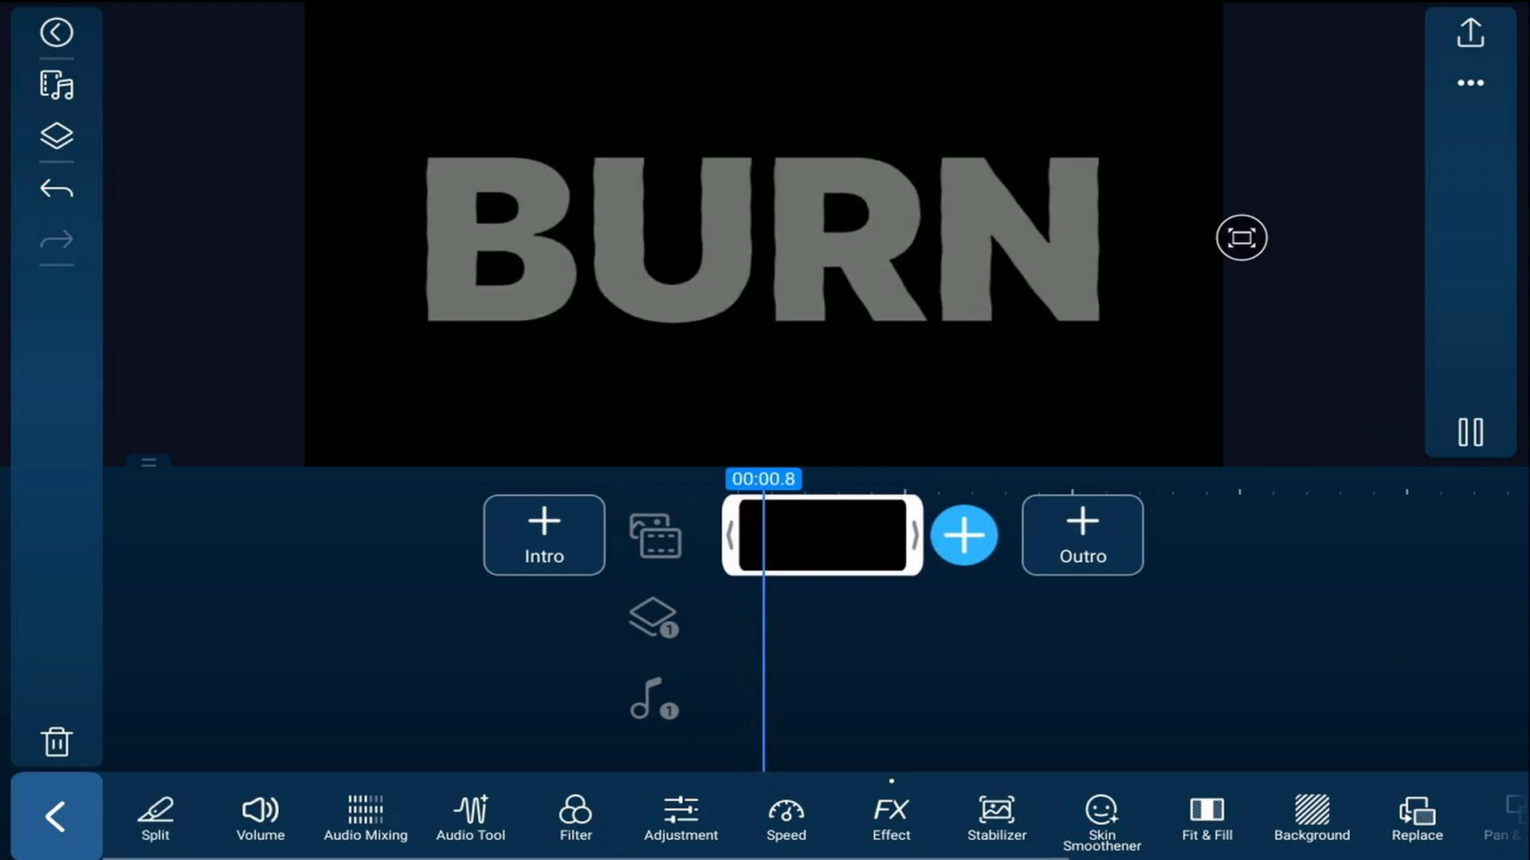